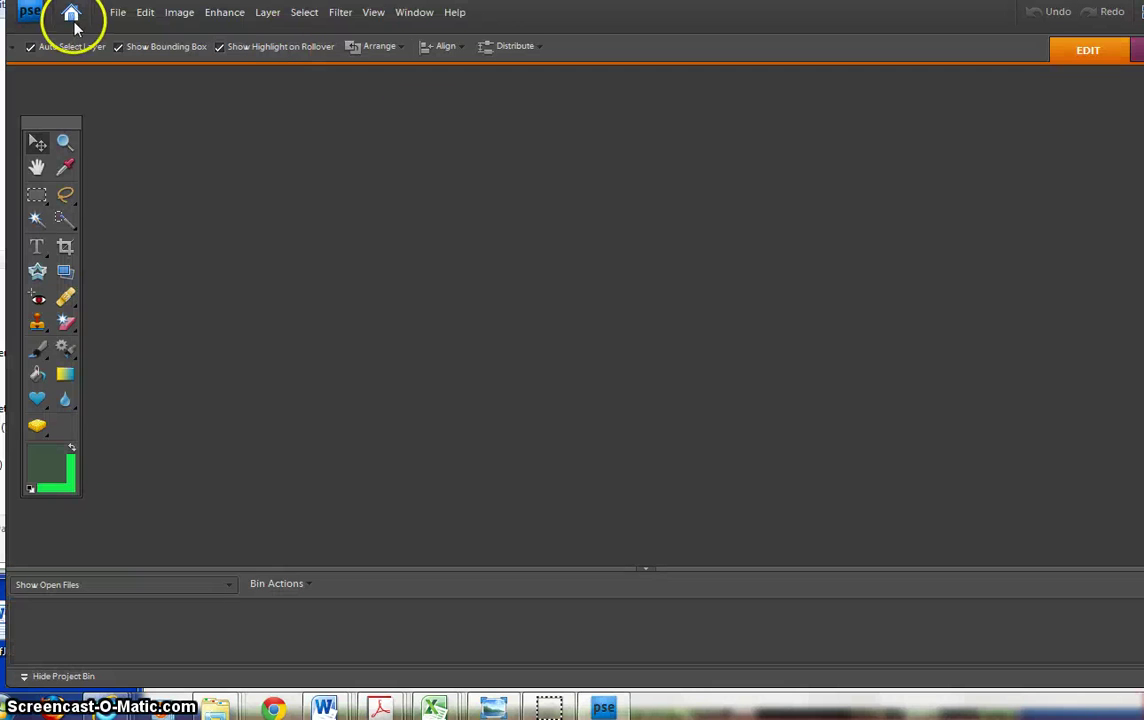
Open the photos DSCF1388.JPG, DSCF1389.JPG and DSCF1390.JPG together from the GIG_TWoMed_June2013 folder
click(117, 13)
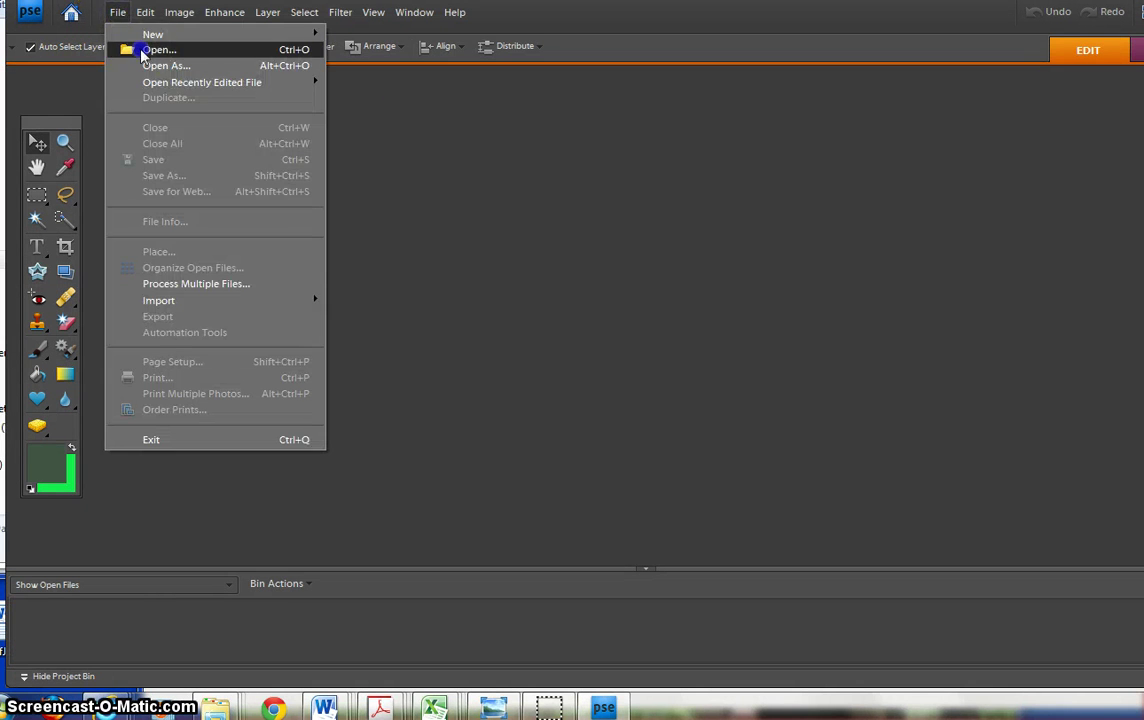
click(145, 49)
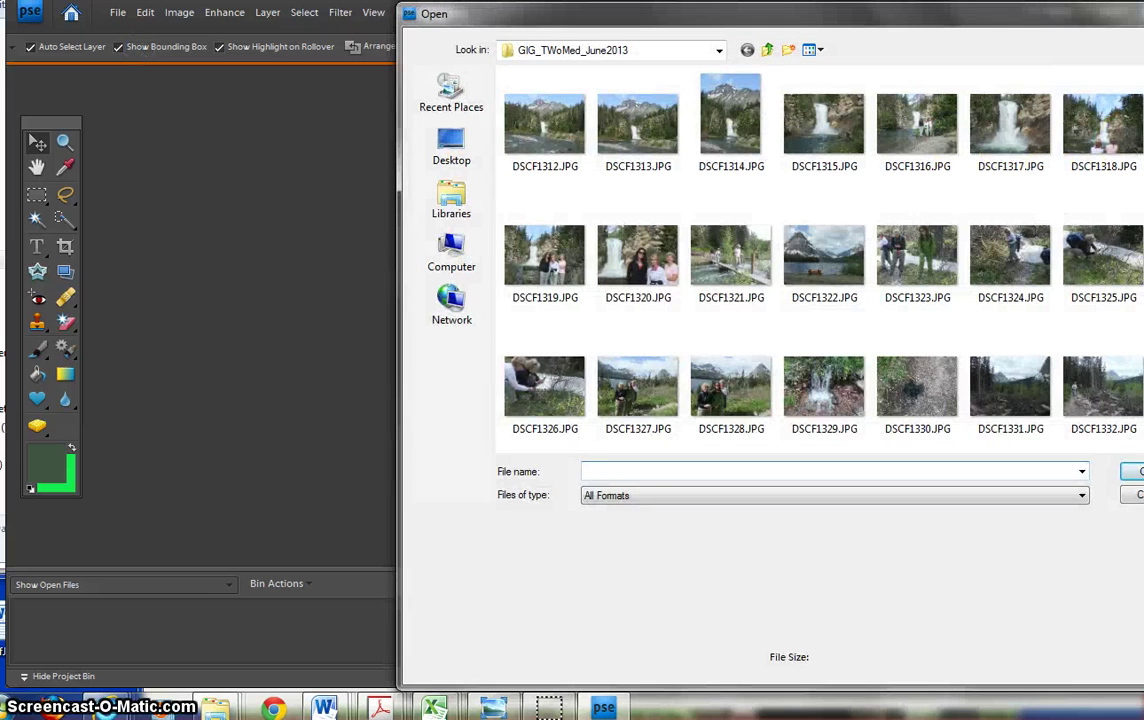
scroll(736, 250, down, 10)
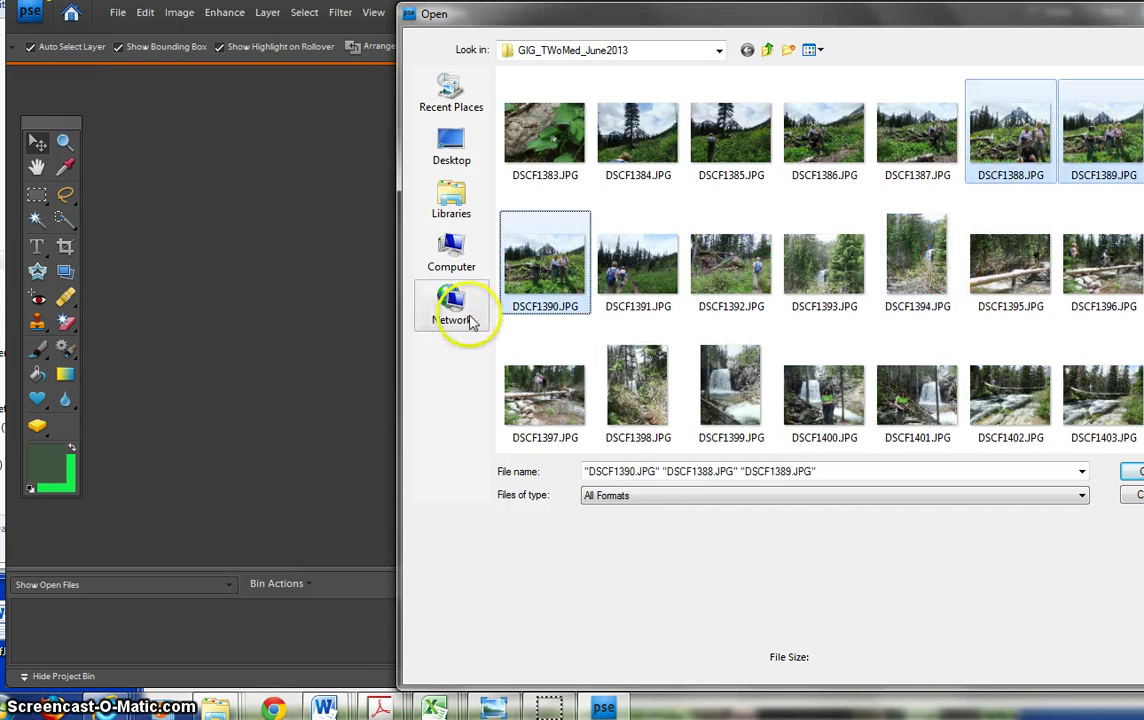
key(Return)
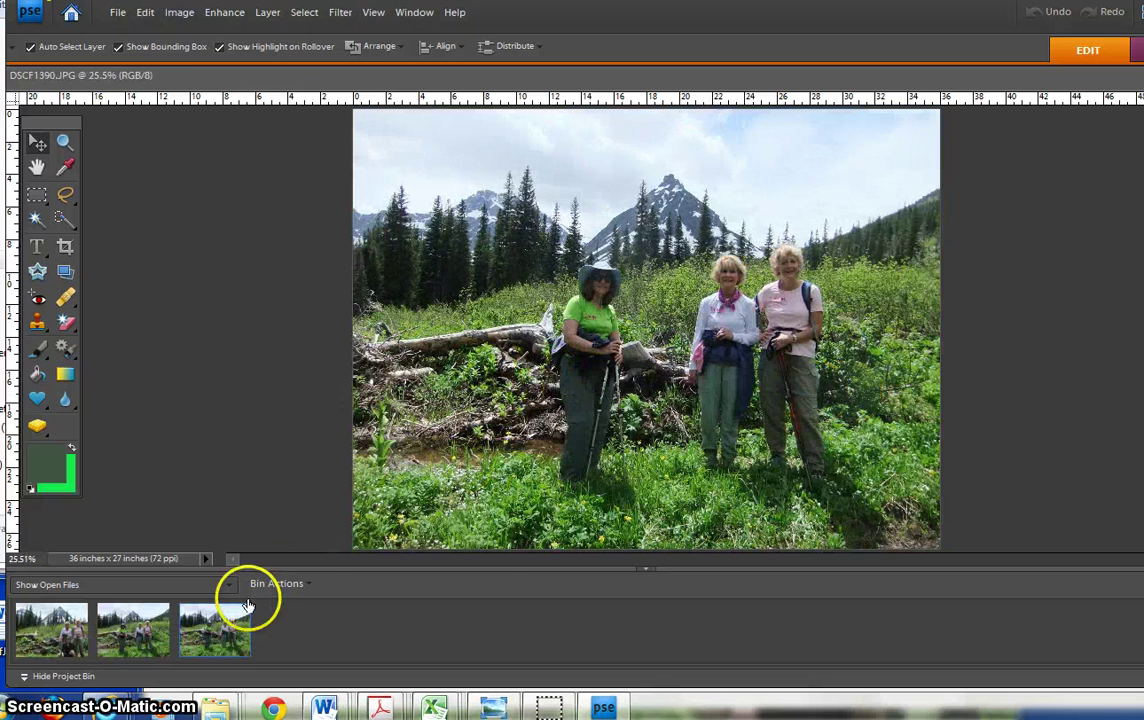
Compare the three open group photos one by one, finishing with DSCF1390.JPG as the active image
click(214, 632)
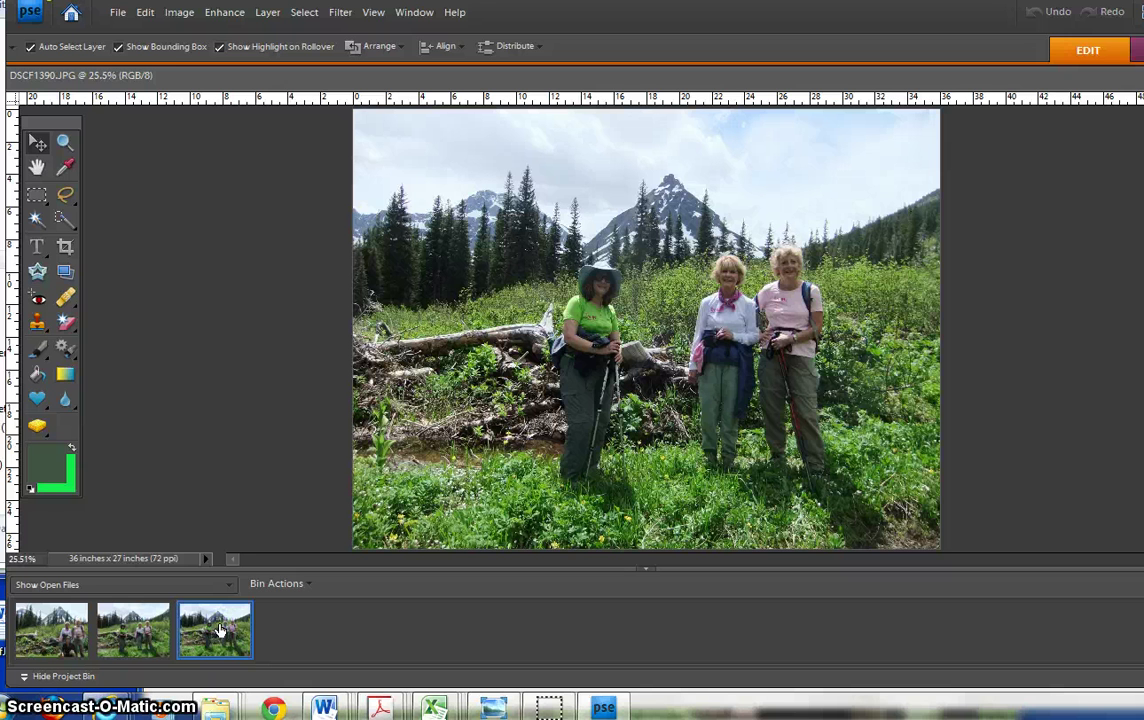
click(112, 628)
click(60, 624)
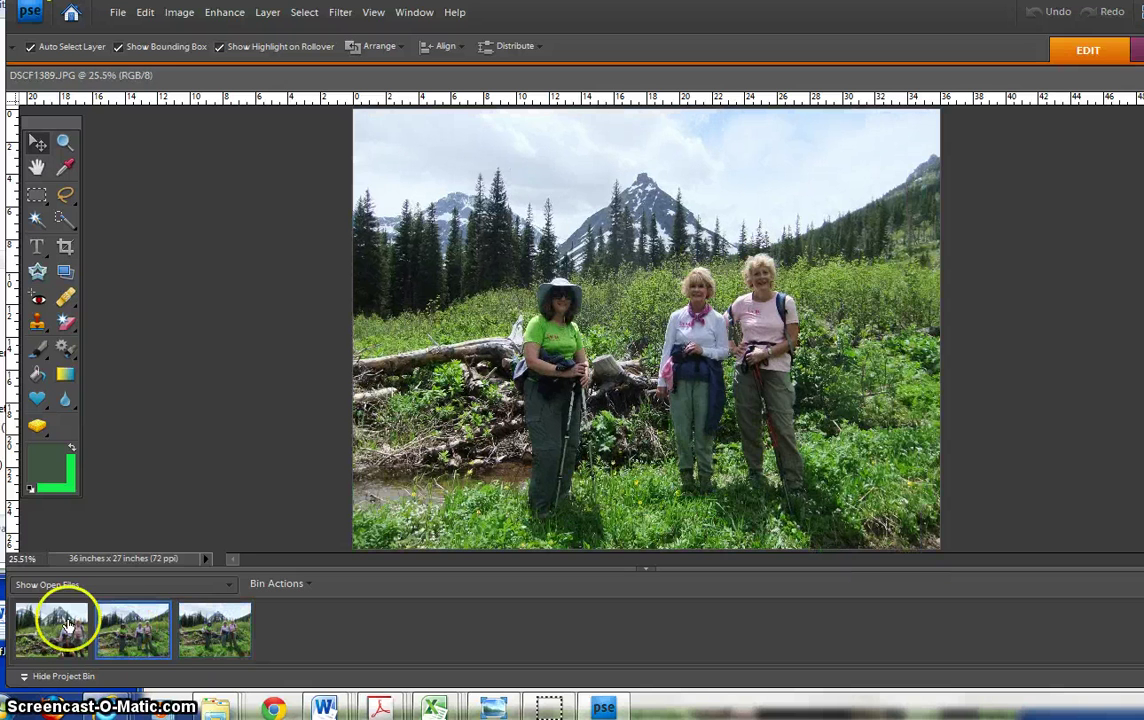
click(180, 624)
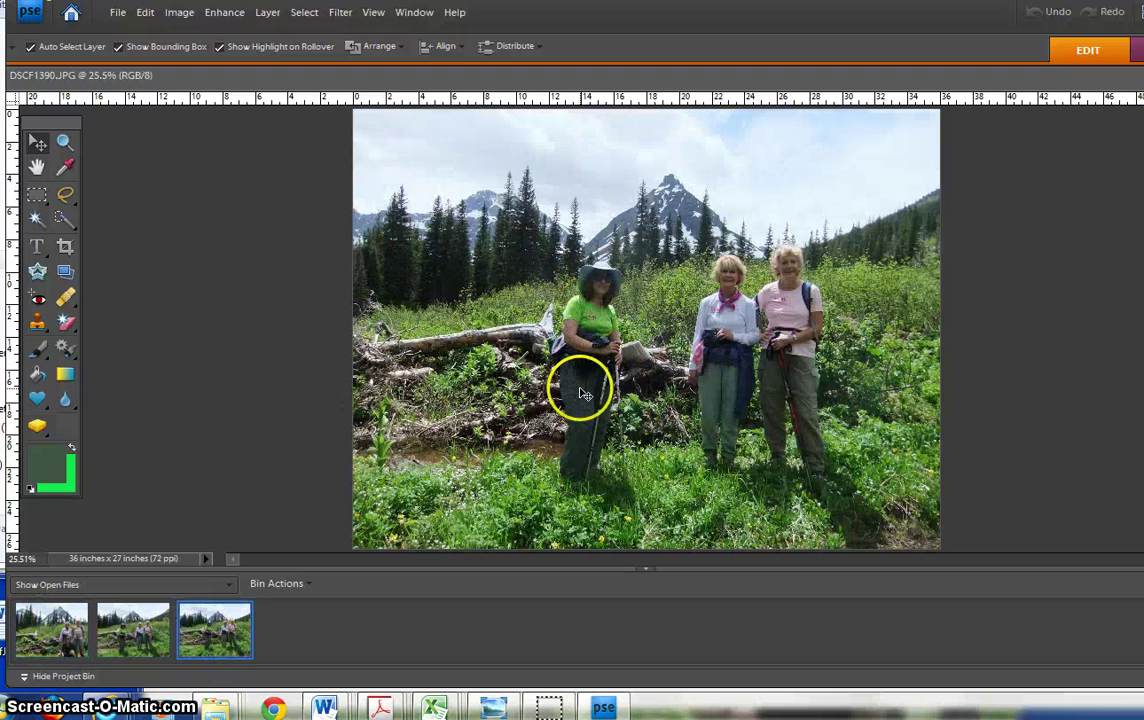
click(142, 636)
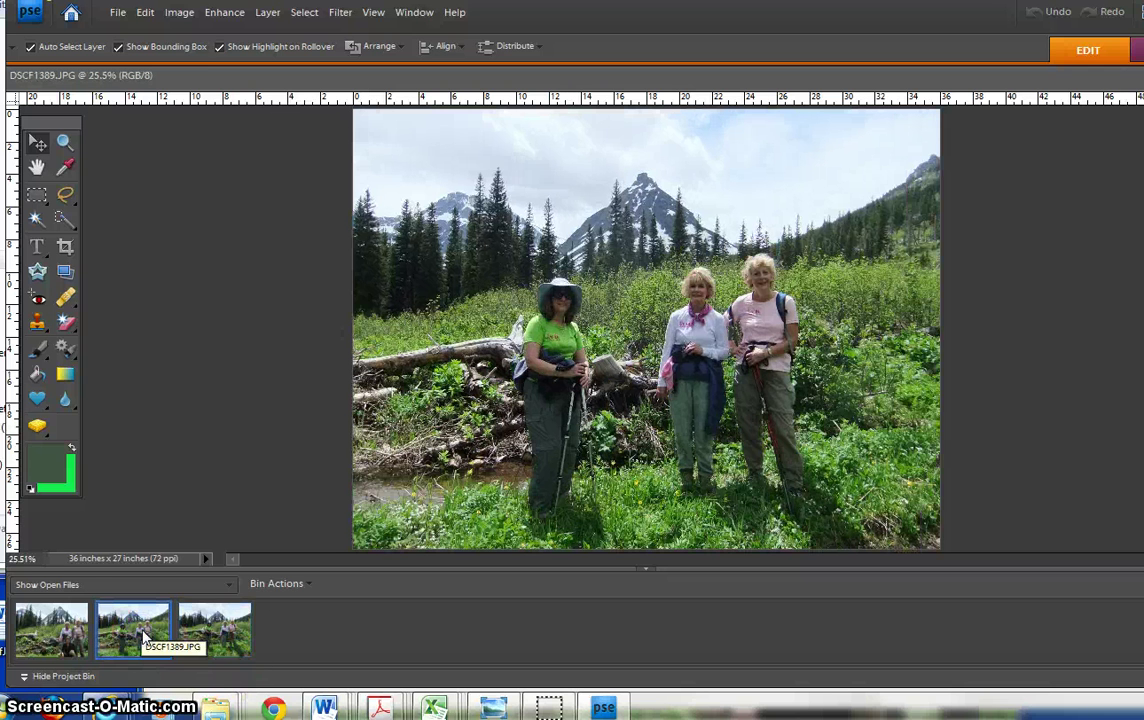
click(68, 627)
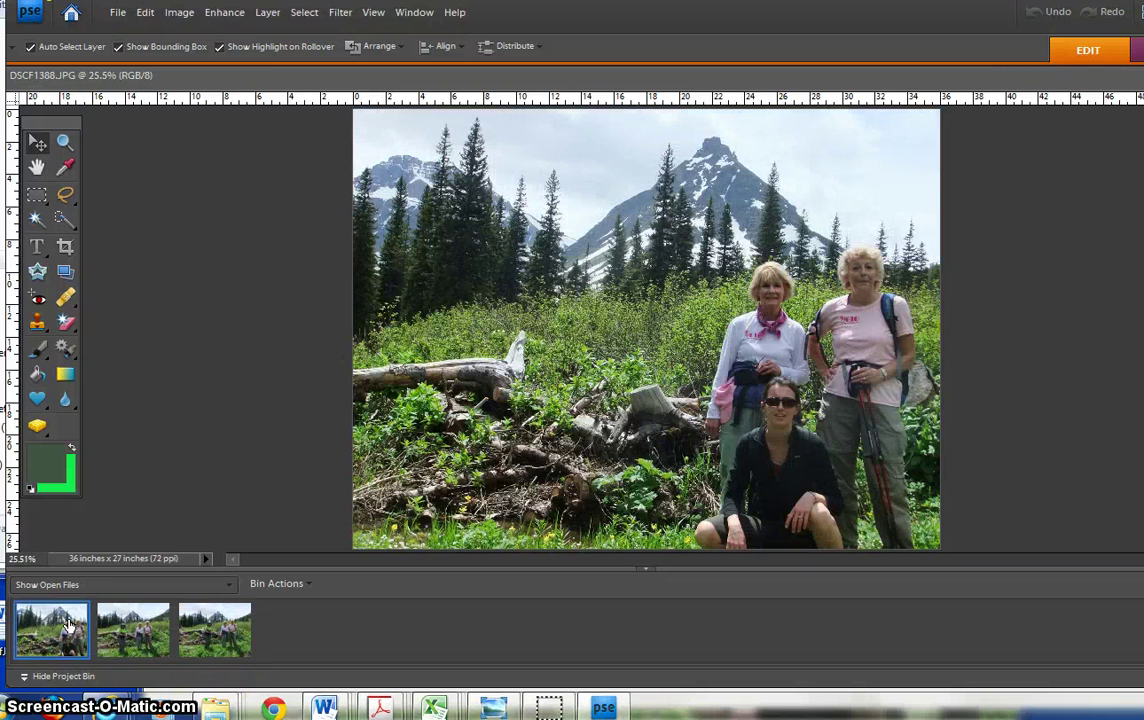
click(137, 638)
click(208, 634)
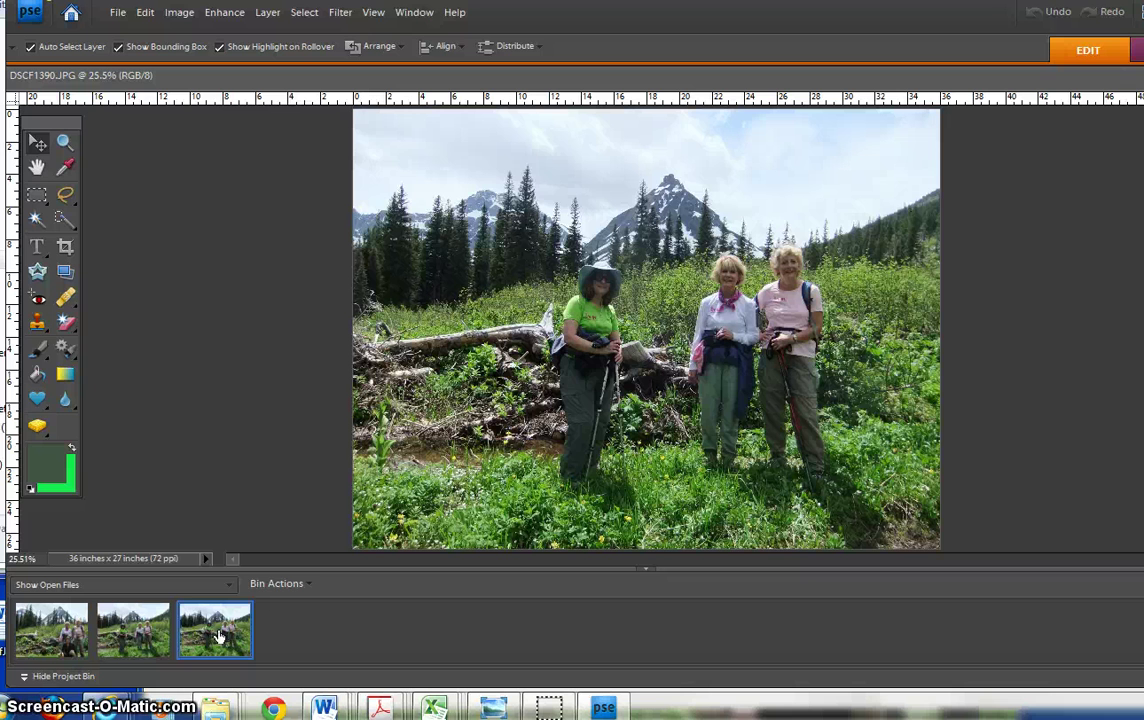
Select the woman in the green shirt and sun hat in DSCF1390.JPG with the Quick Selection tool in add mode
click(62, 220)
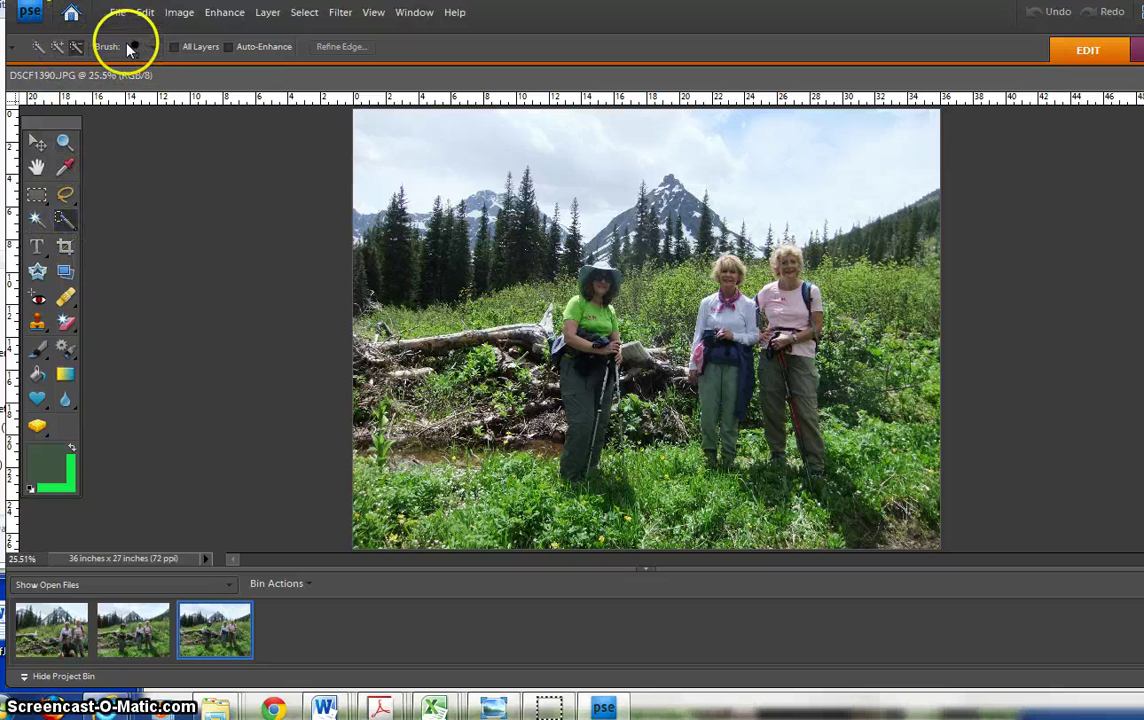
click(56, 47)
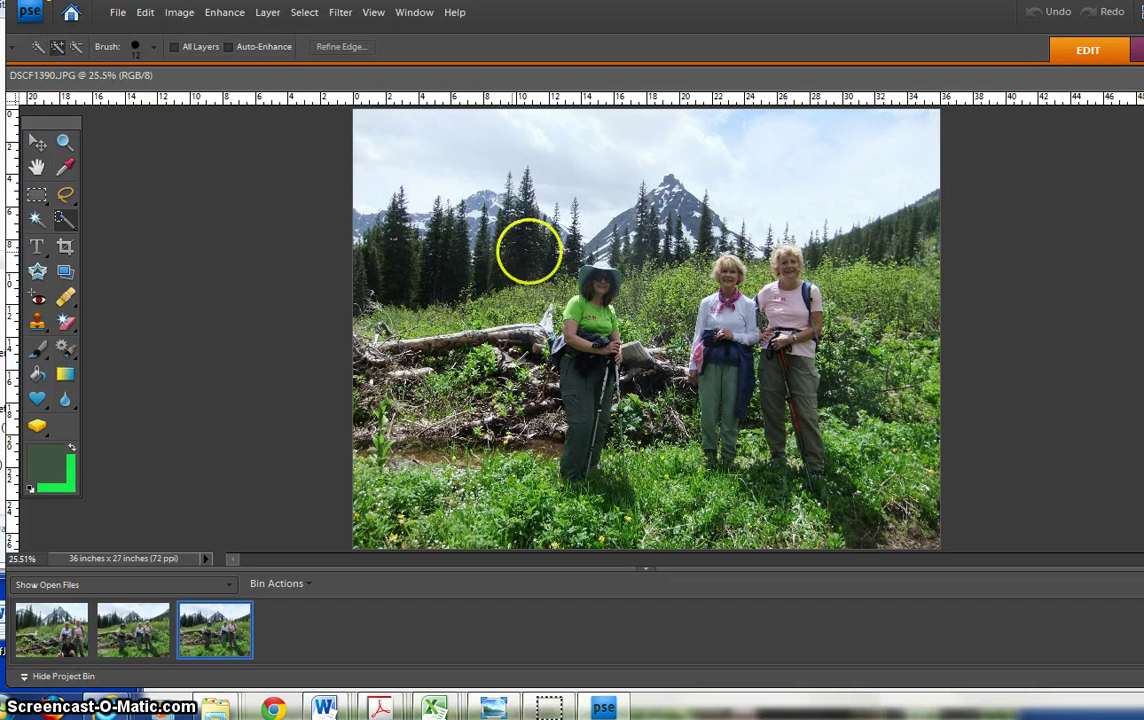
click(601, 264)
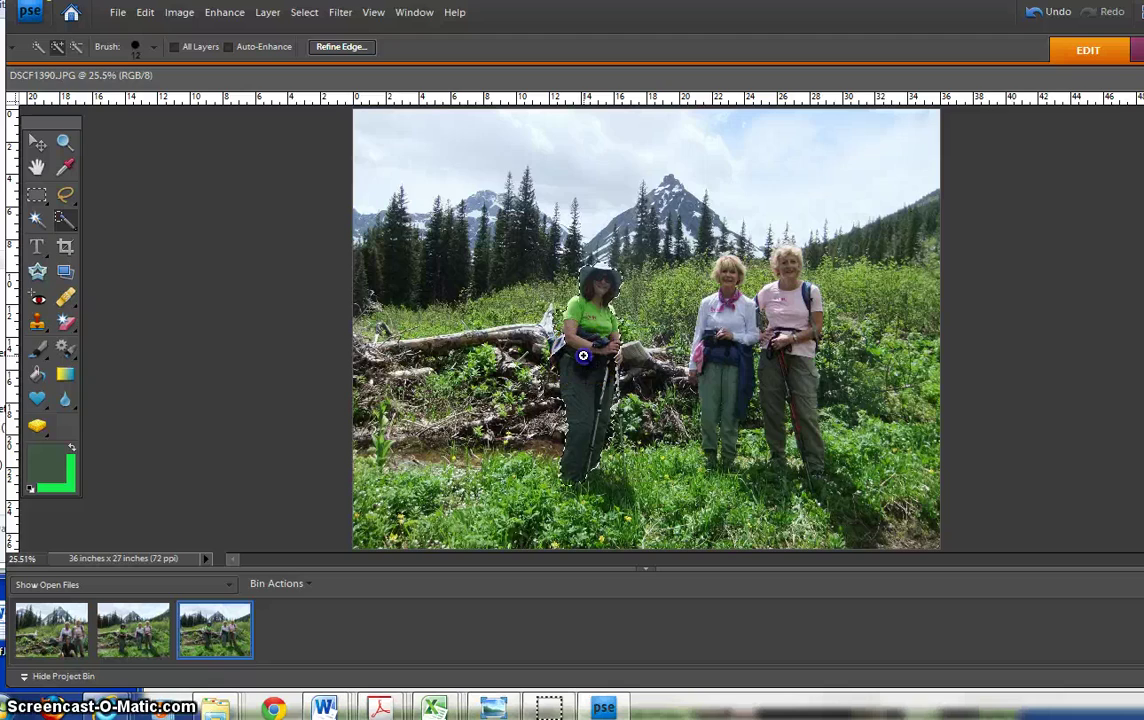
Subtract the background beside the woman's lower leg and trekking poles from the selection
key(ctrl+equal)
key(ctrl+equal)
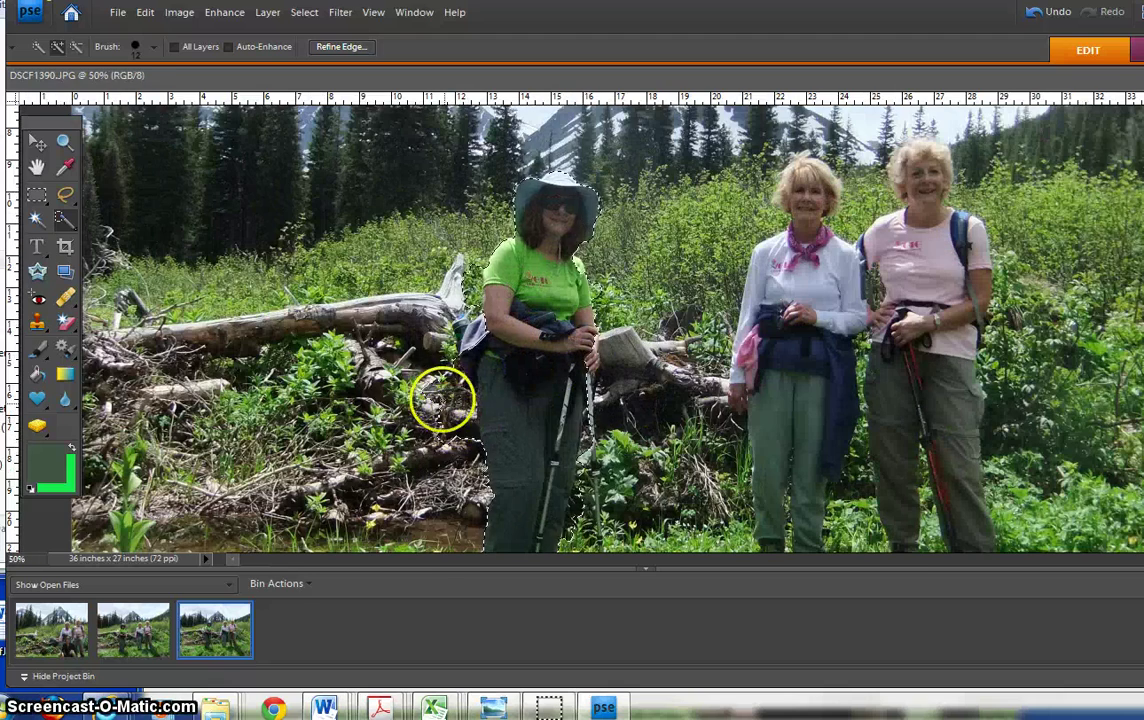
click(75, 46)
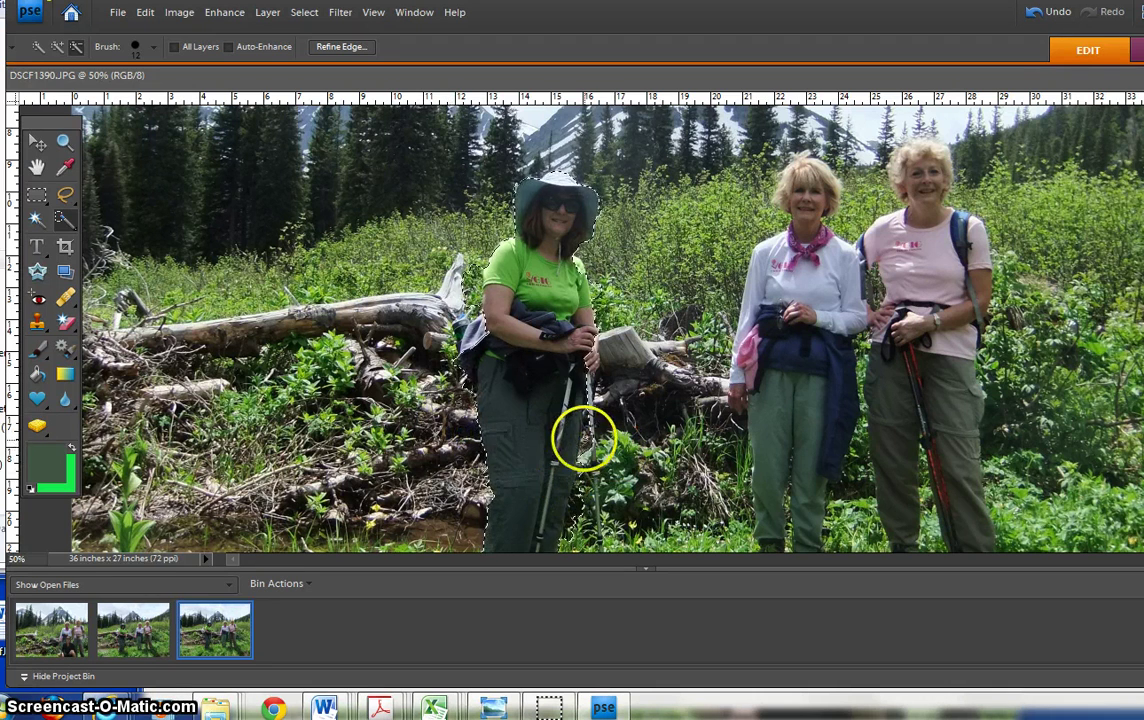
click(586, 436)
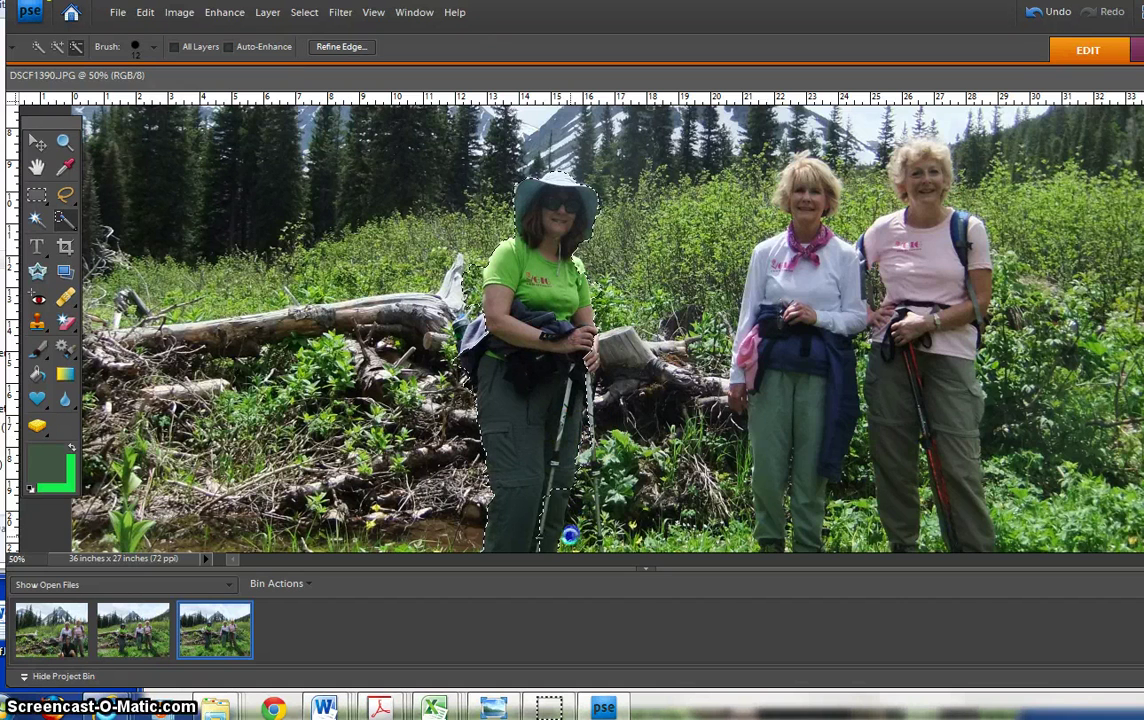
click(850, 450)
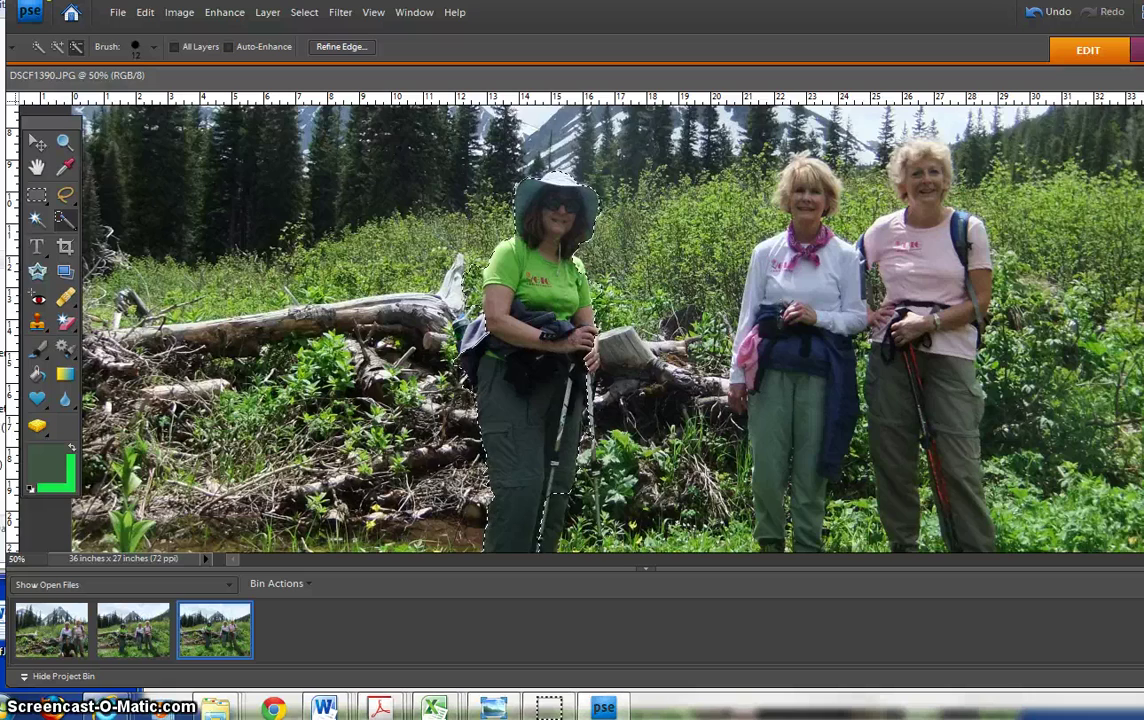
Add the missing parts of the woman's lower leg, boot and green shirt back to the selection
scroll(560, 330, down, 3)
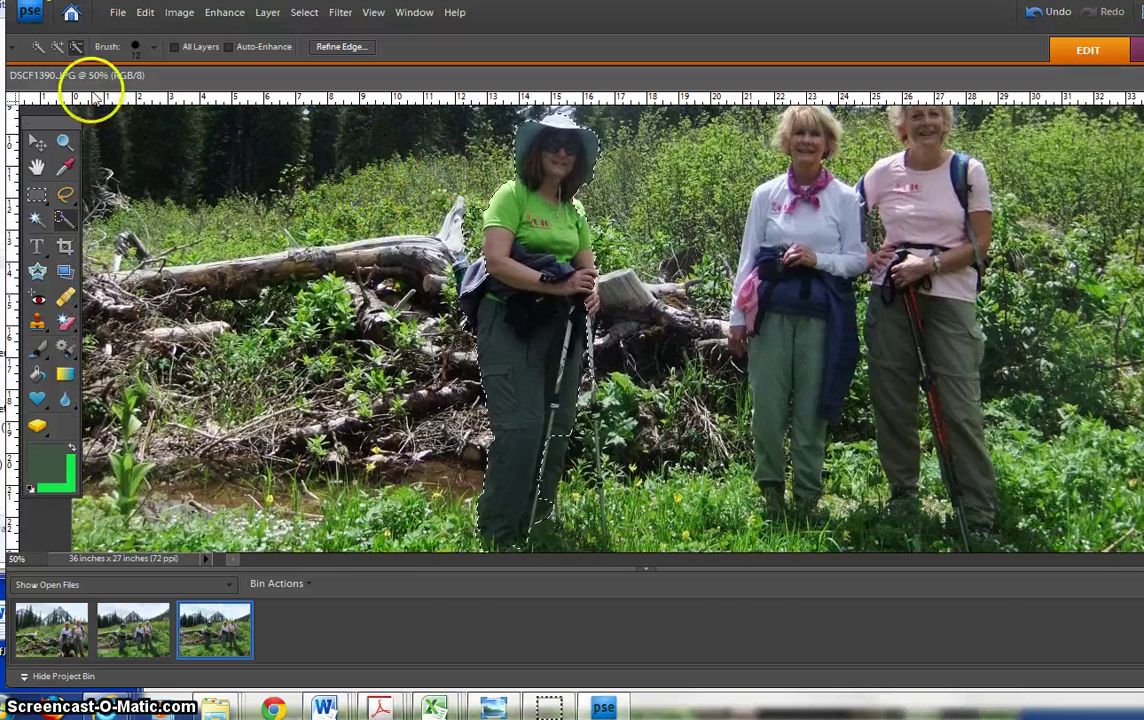
click(57, 46)
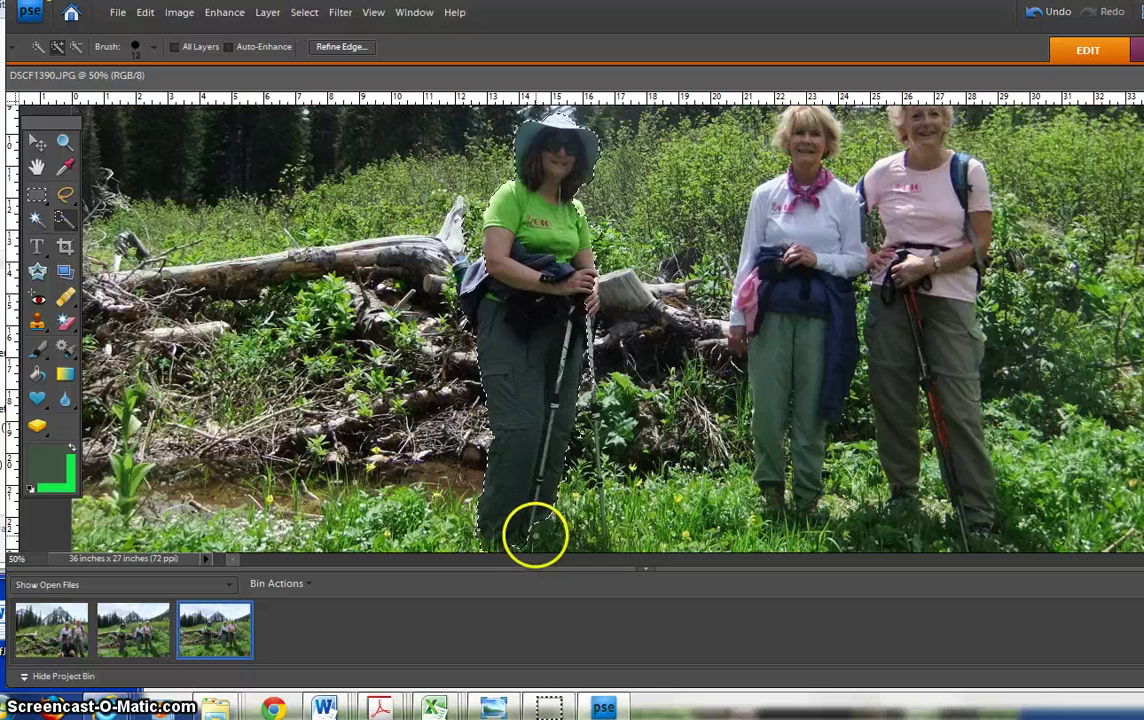
click(536, 536)
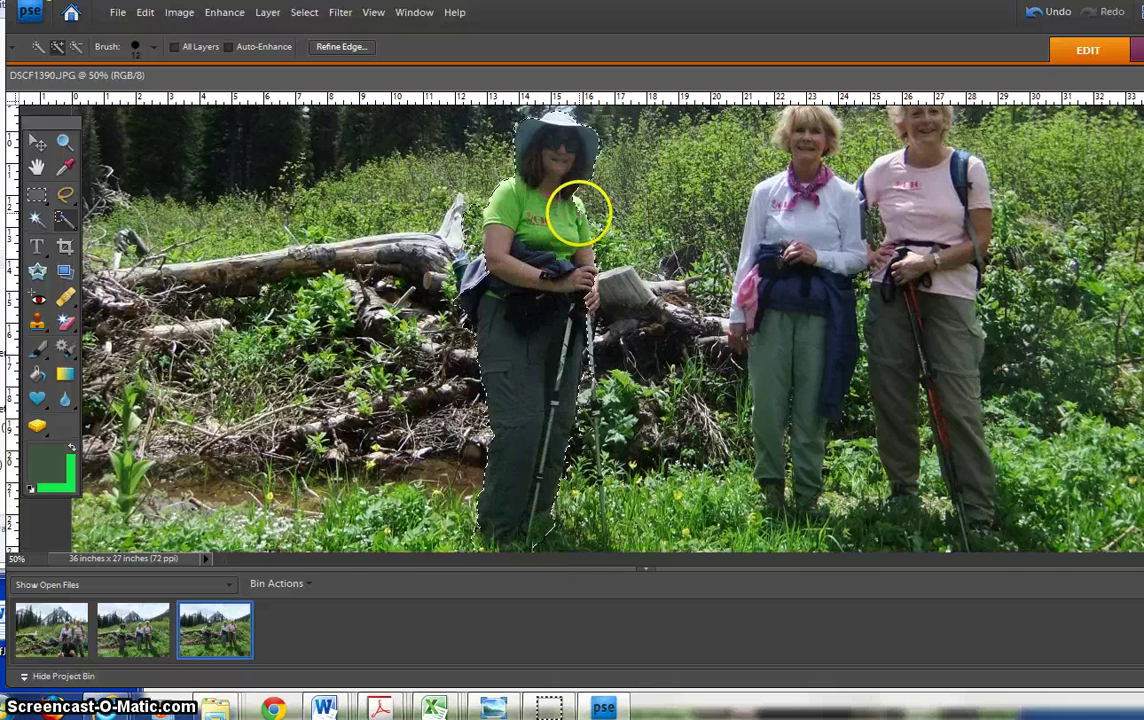
click(580, 210)
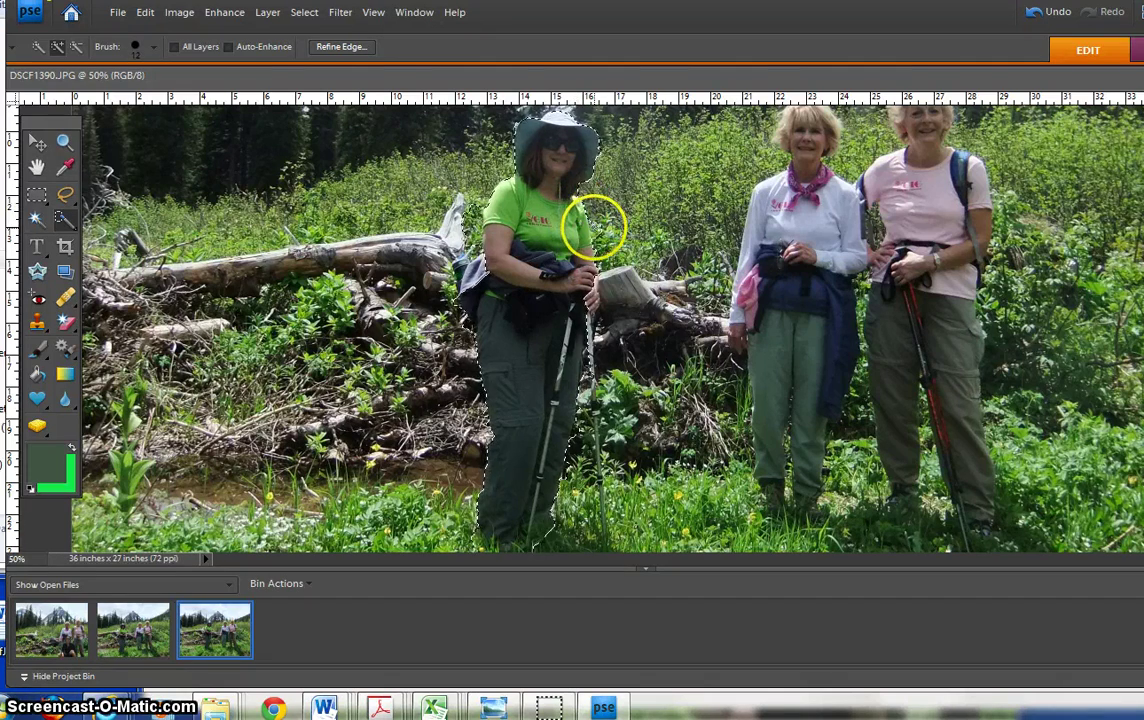
Examine the selection outline at 100% from the woman's hat to her legs, with Quick Selection set to subtract
key(ctrl+equal)
key(ctrl+equal)
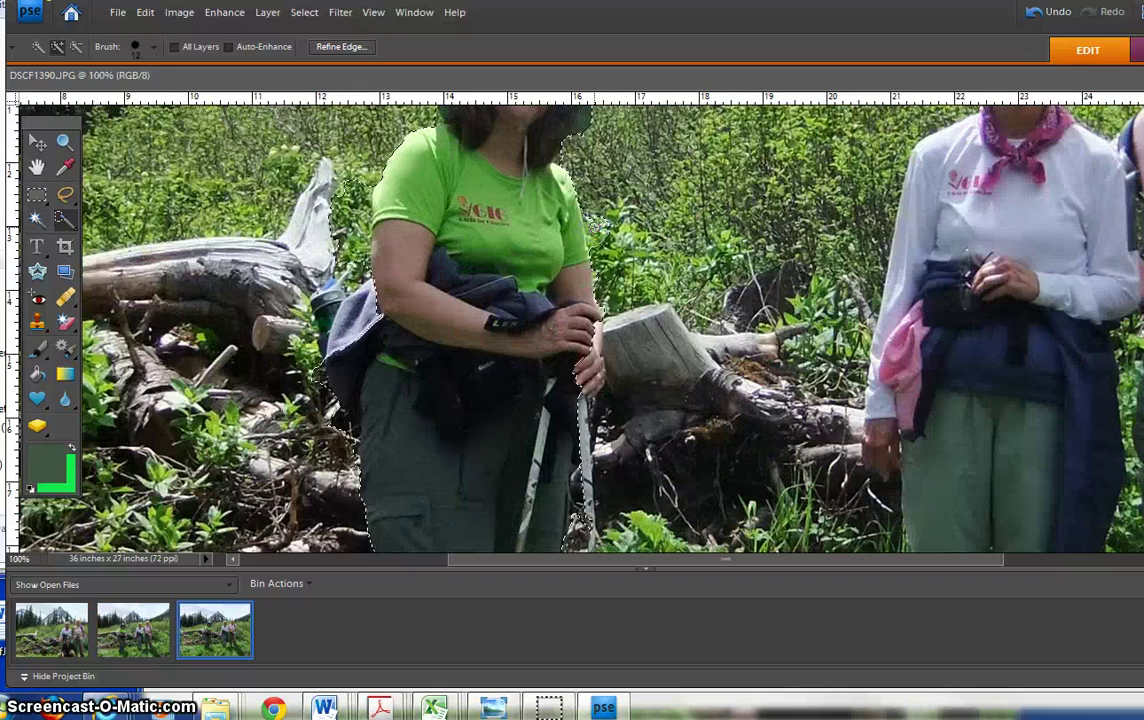
click(76, 47)
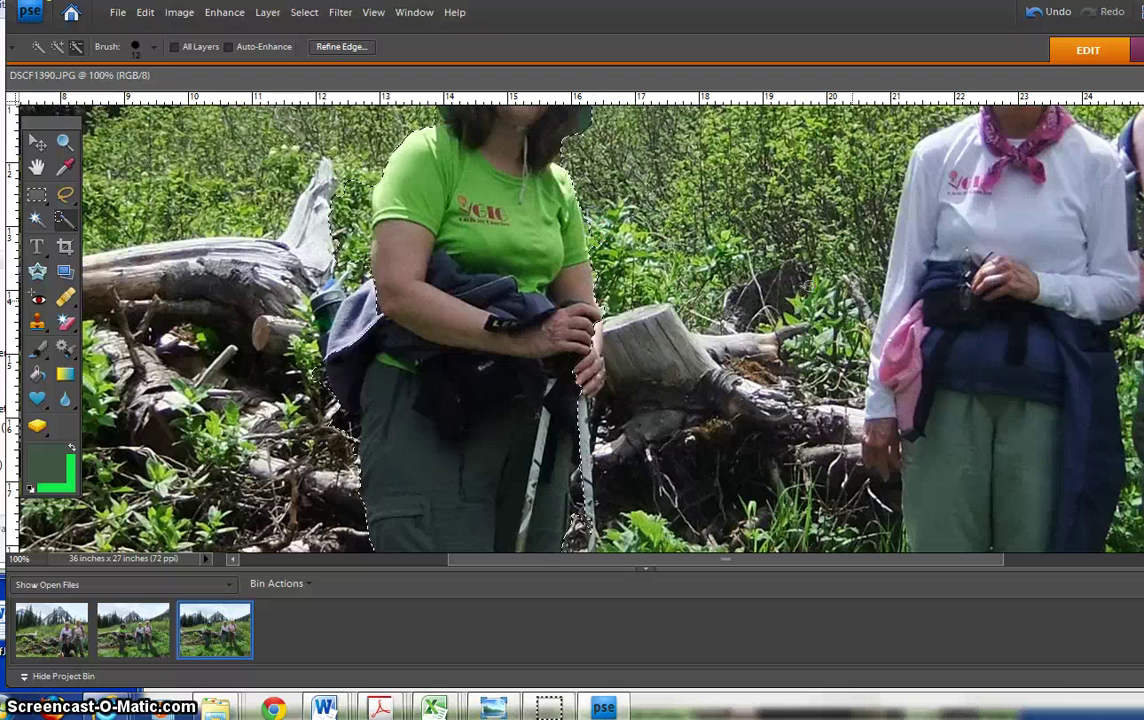
scroll(580, 330, up, 4)
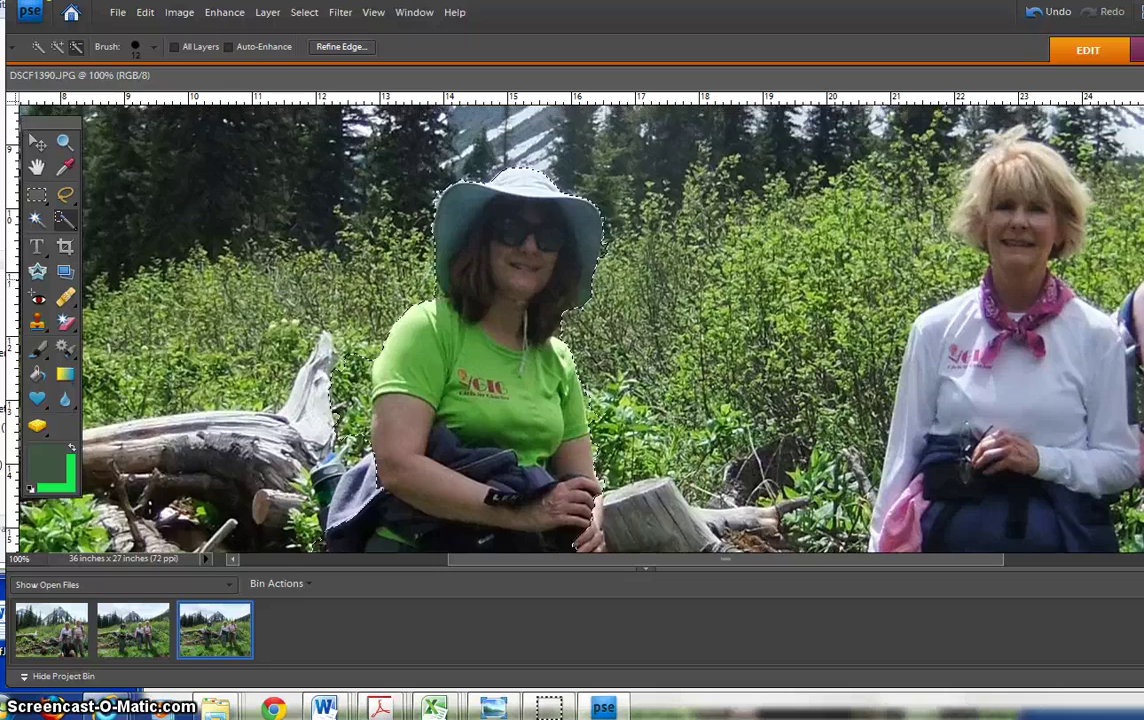
scroll(580, 330, down, 6)
scroll(580, 330, down, 2)
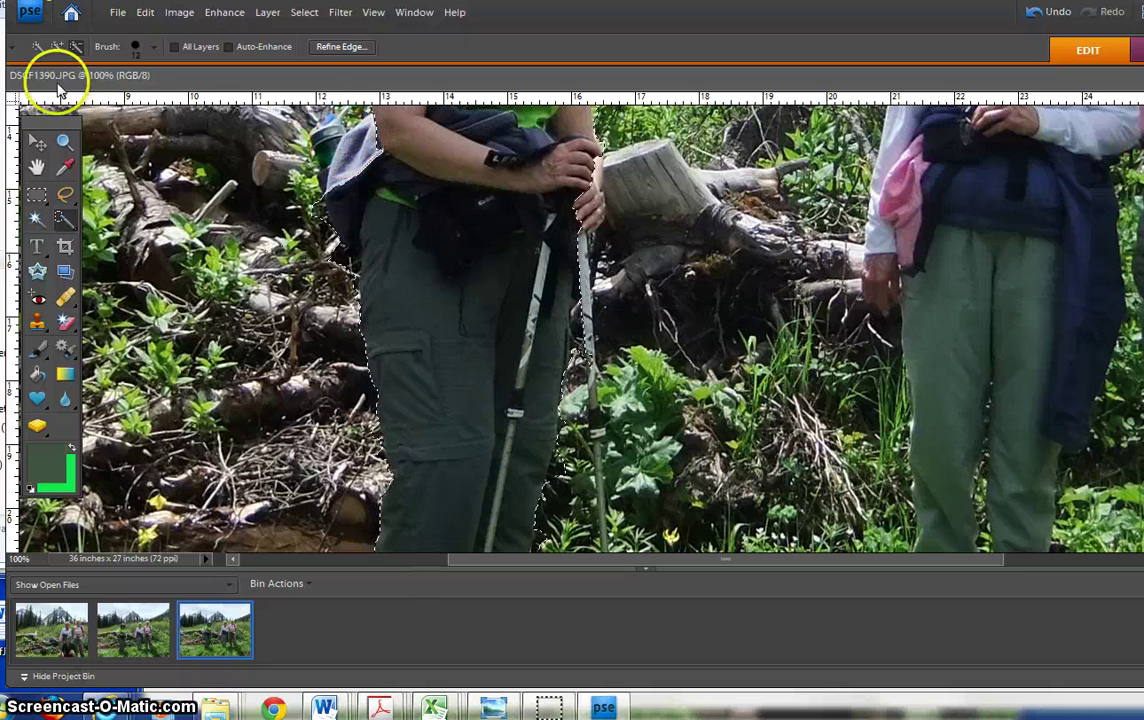
Extend the selection over the edge of the jacket at her waist and the shaded grass beside her boots
click(57, 46)
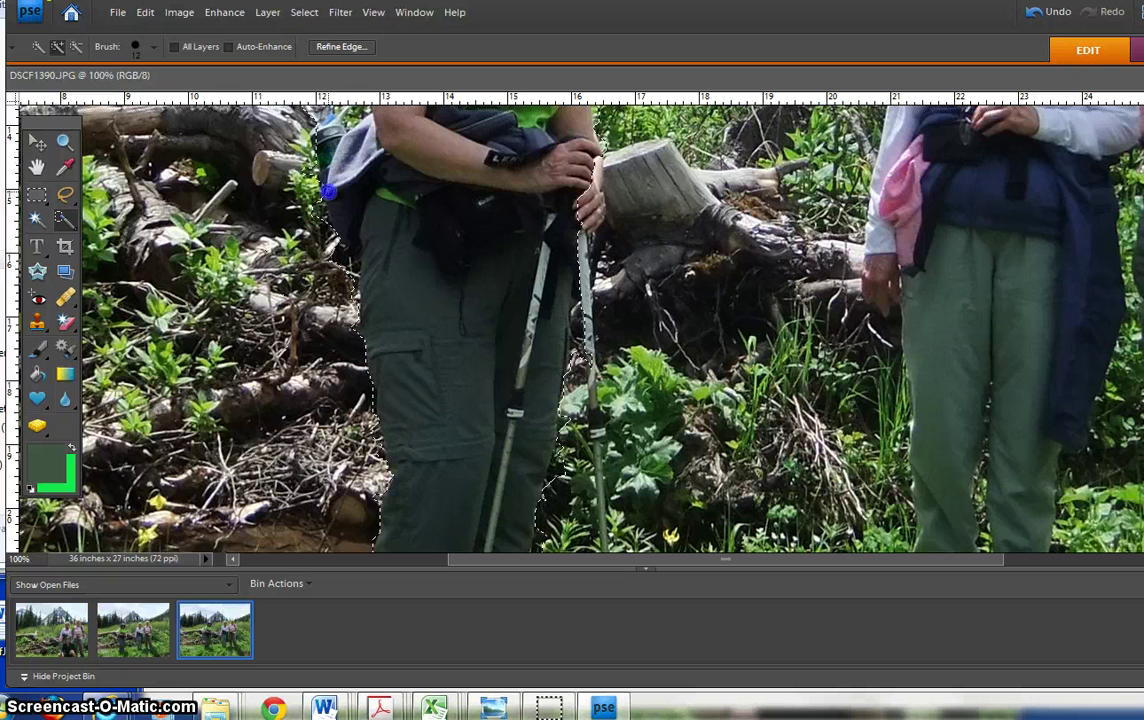
scroll(575, 330, down, 5)
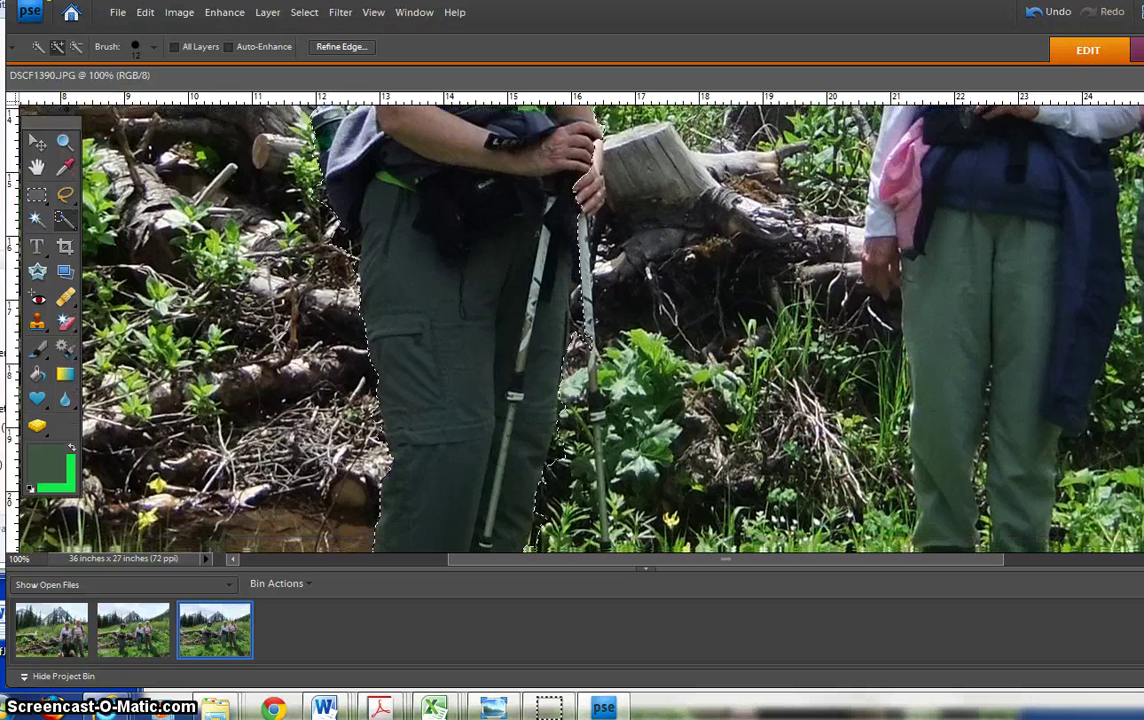
scroll(575, 330, down, 5)
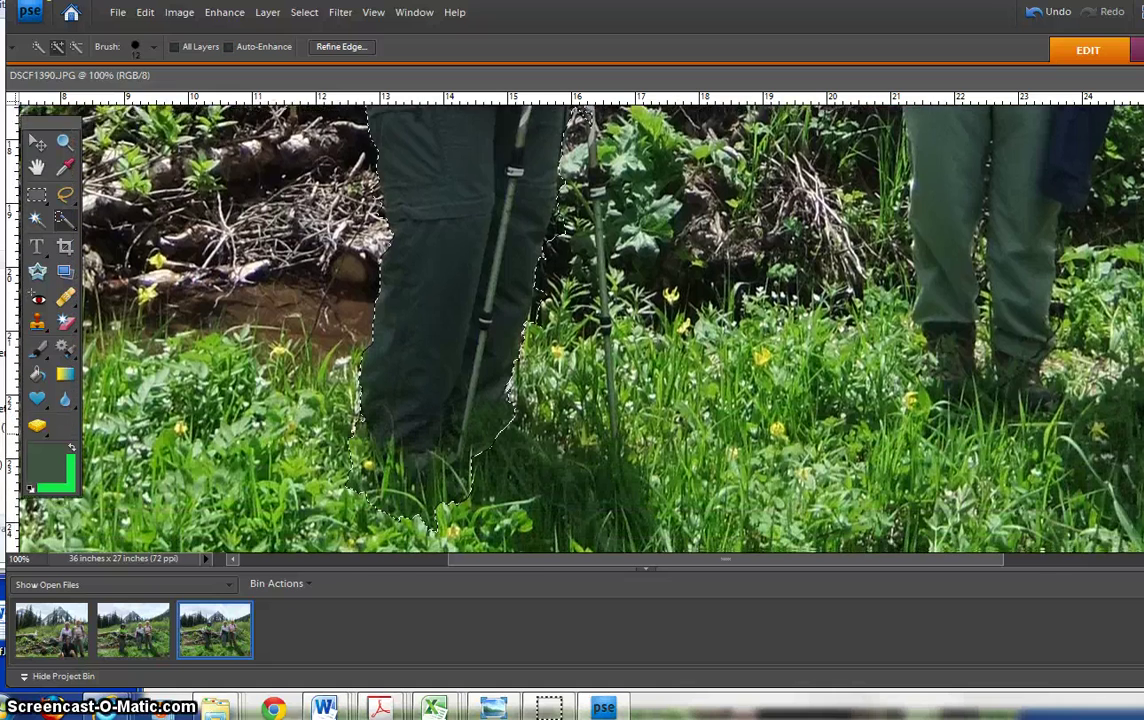
scroll(575, 330, down, 2)
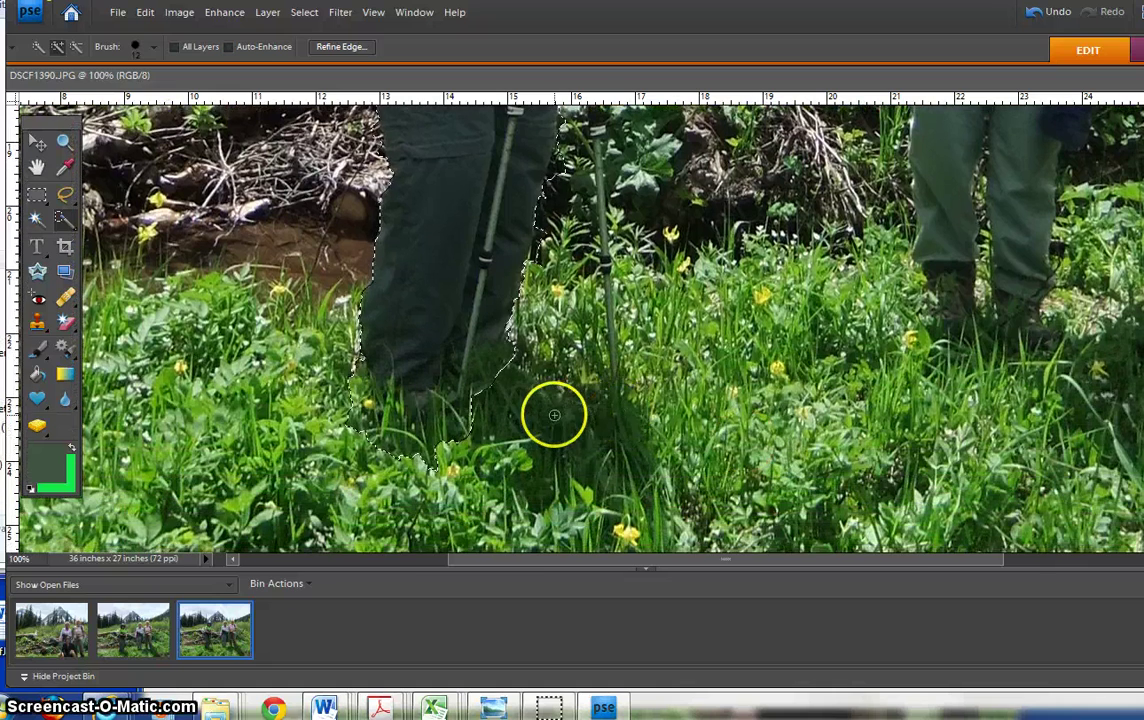
drag(564, 416, 567, 418)
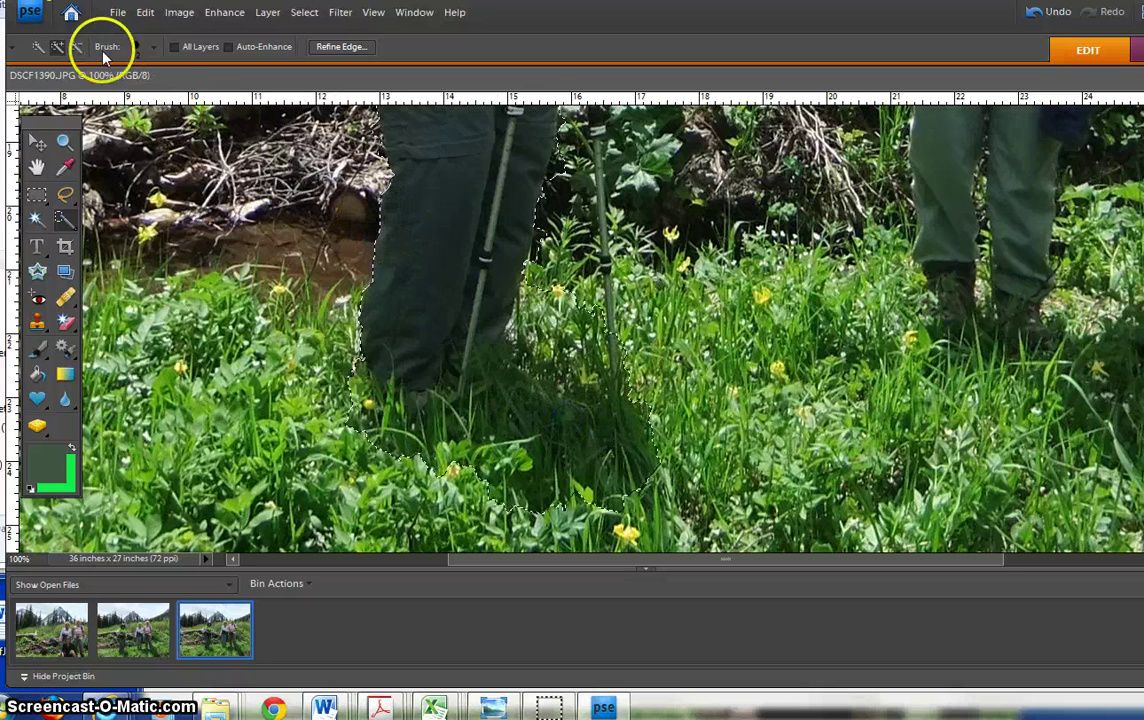
Subtract the shaded grass beside the woman's boots from the selection and add the lower part of her outer trekking pole
click(72, 47)
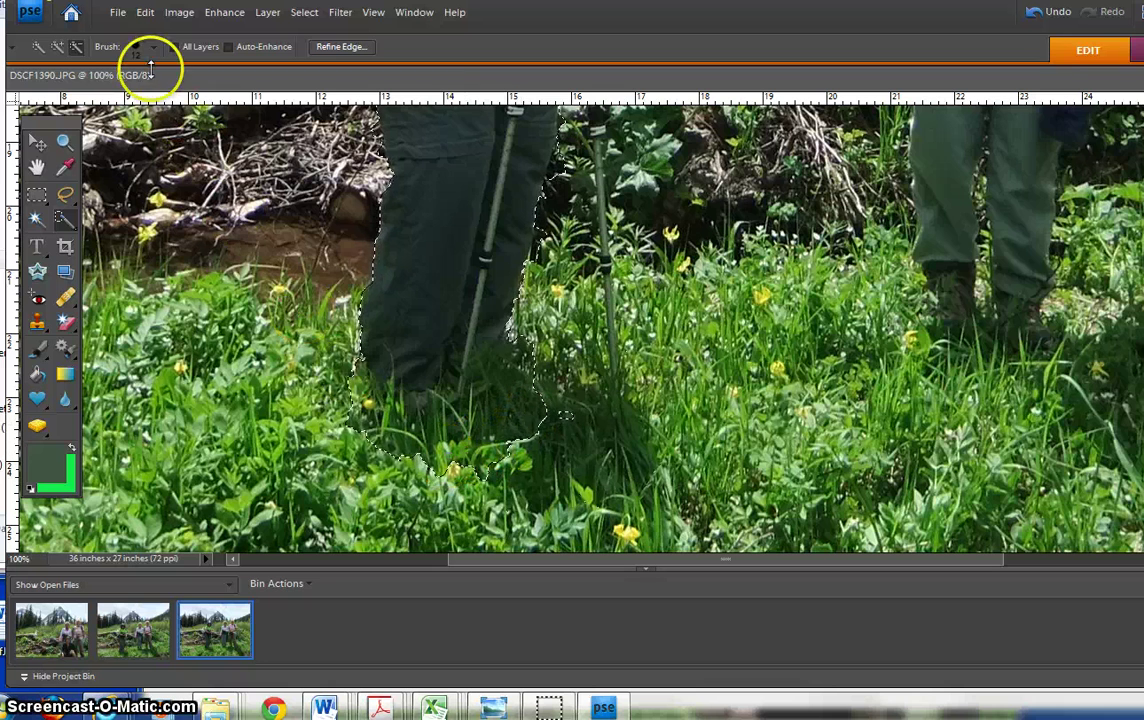
click(56, 46)
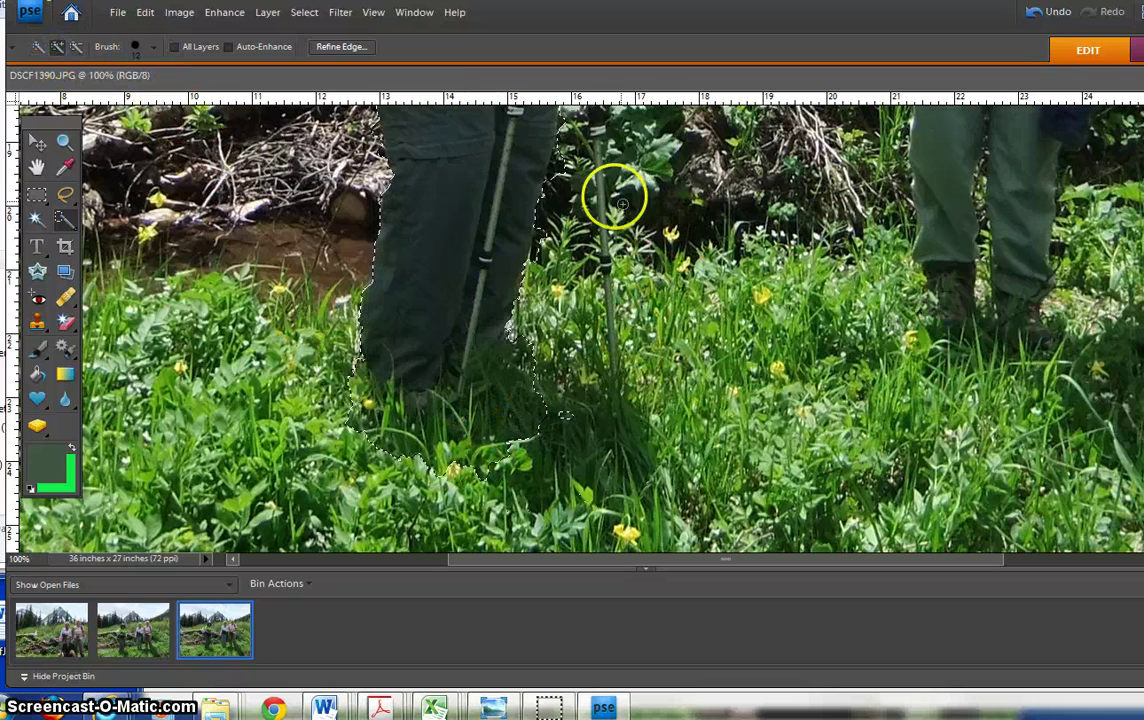
drag(600, 180, 600, 205)
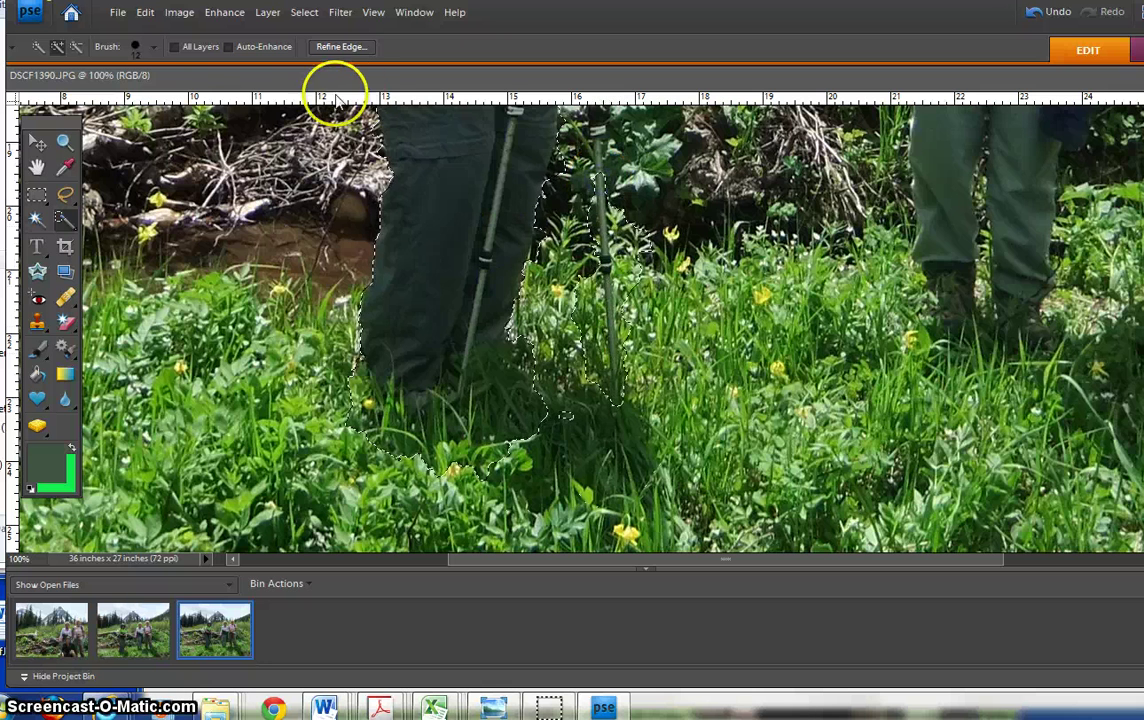
Subtract the foliage and grass on both sides of the outer trekking pole from the selection
click(76, 46)
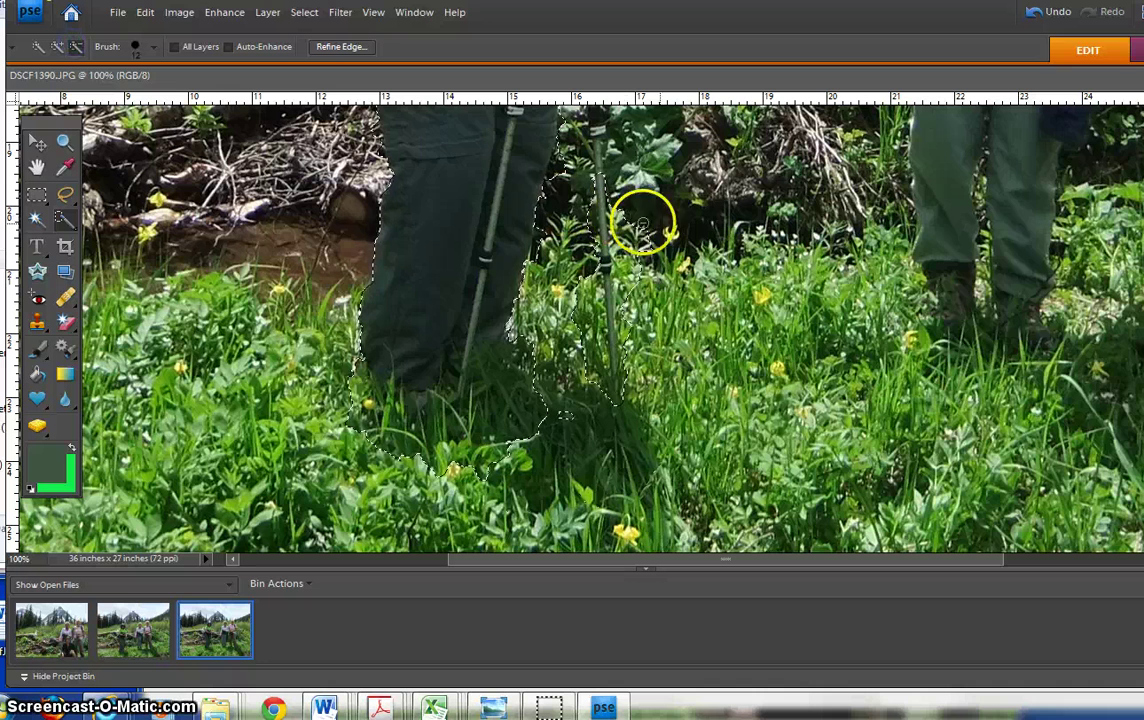
click(626, 215)
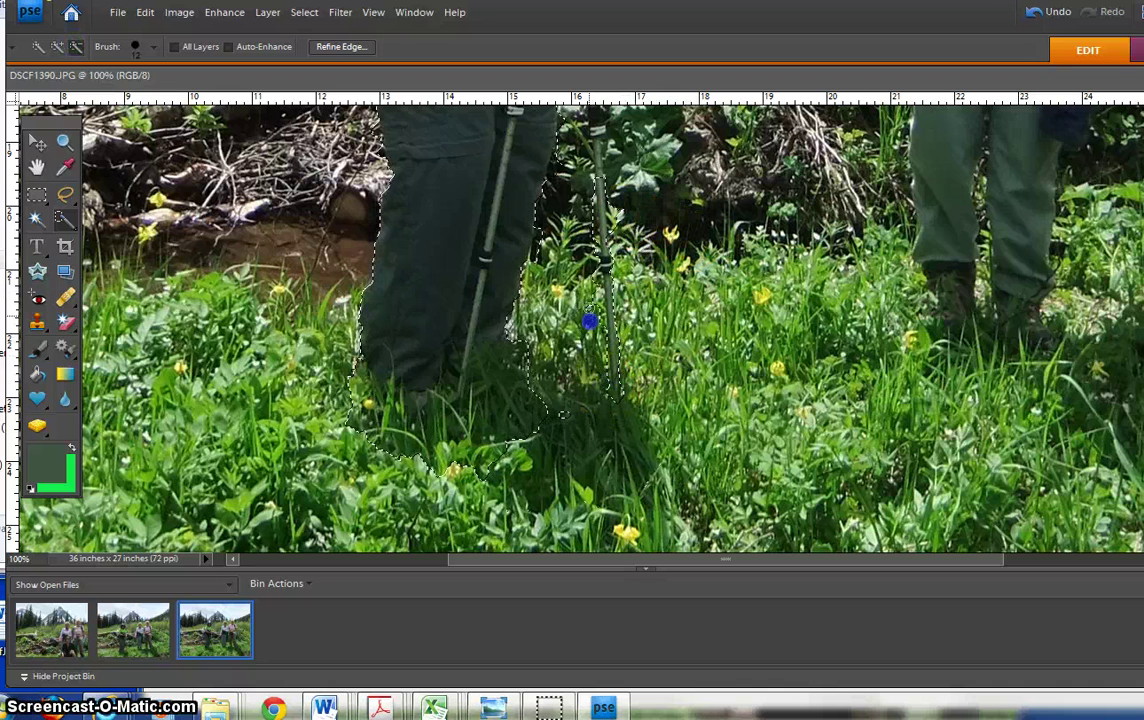
click(586, 285)
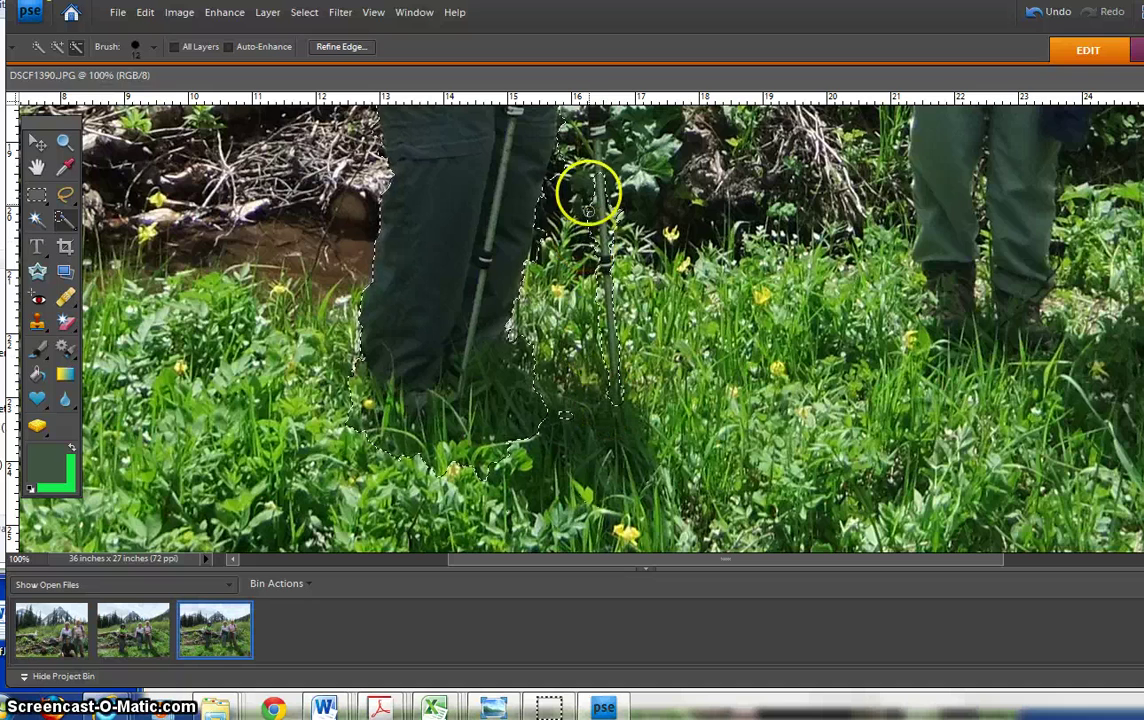
click(618, 215)
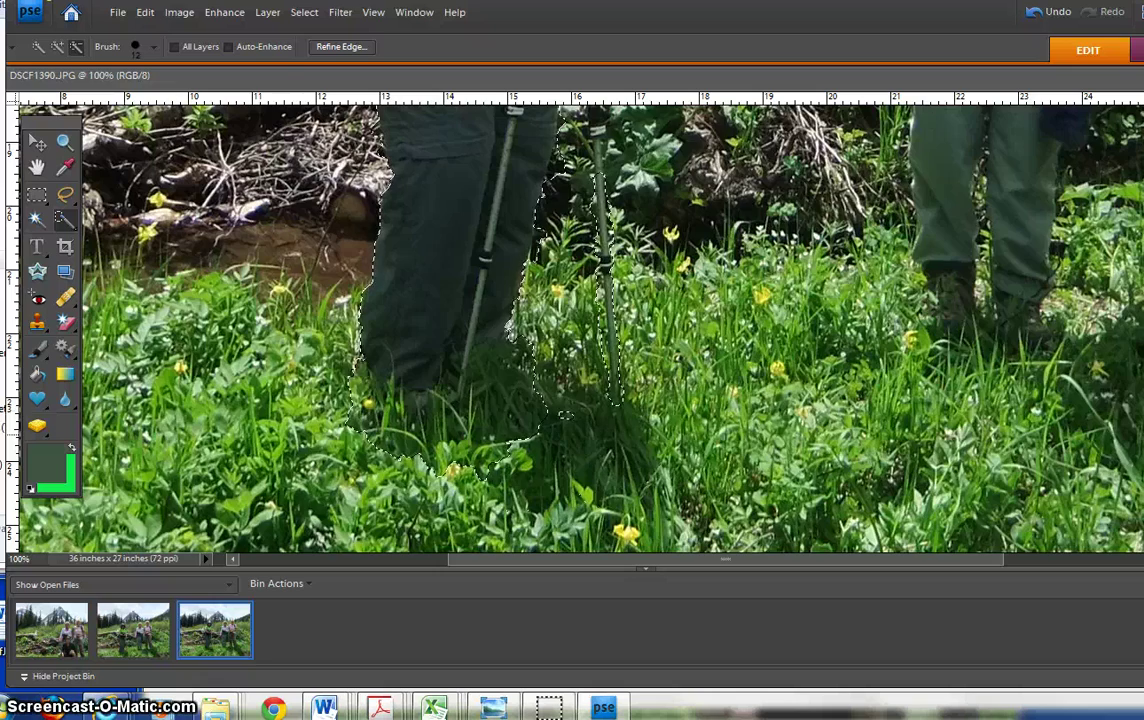
Add the middle section of the outer trekking pole to the selection with a 9 px brush, and return Quick Selection to subtract
scroll(1112, 395, up, 3)
scroll(572, 325, up, 3)
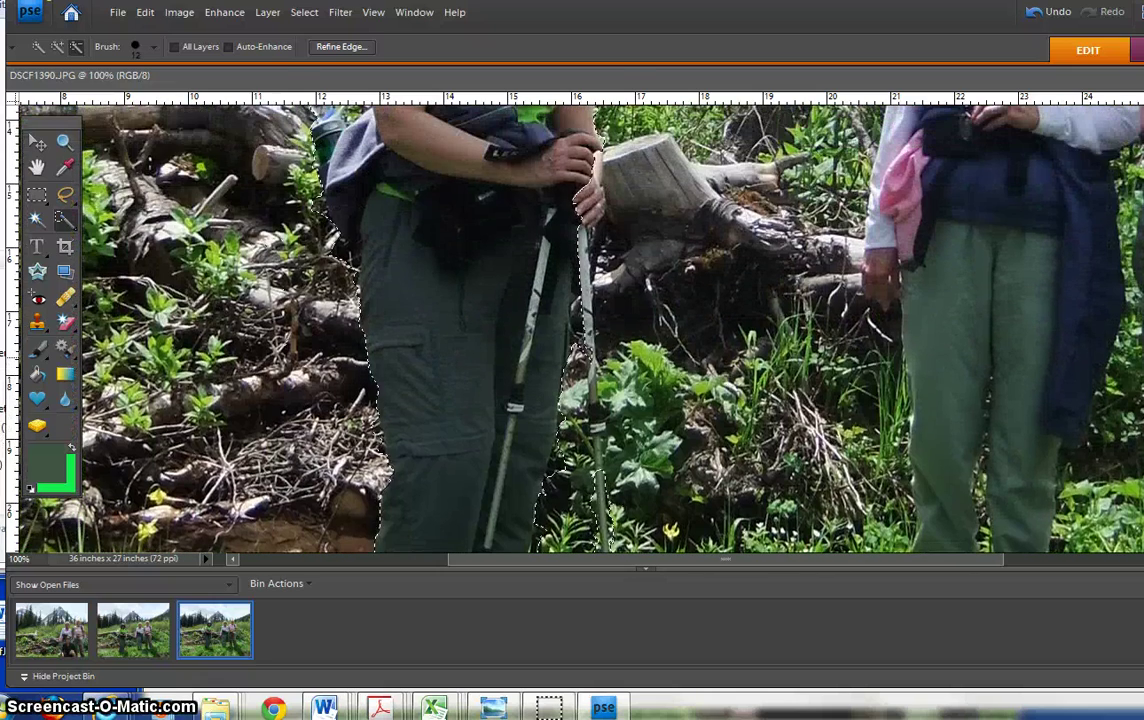
click(150, 47)
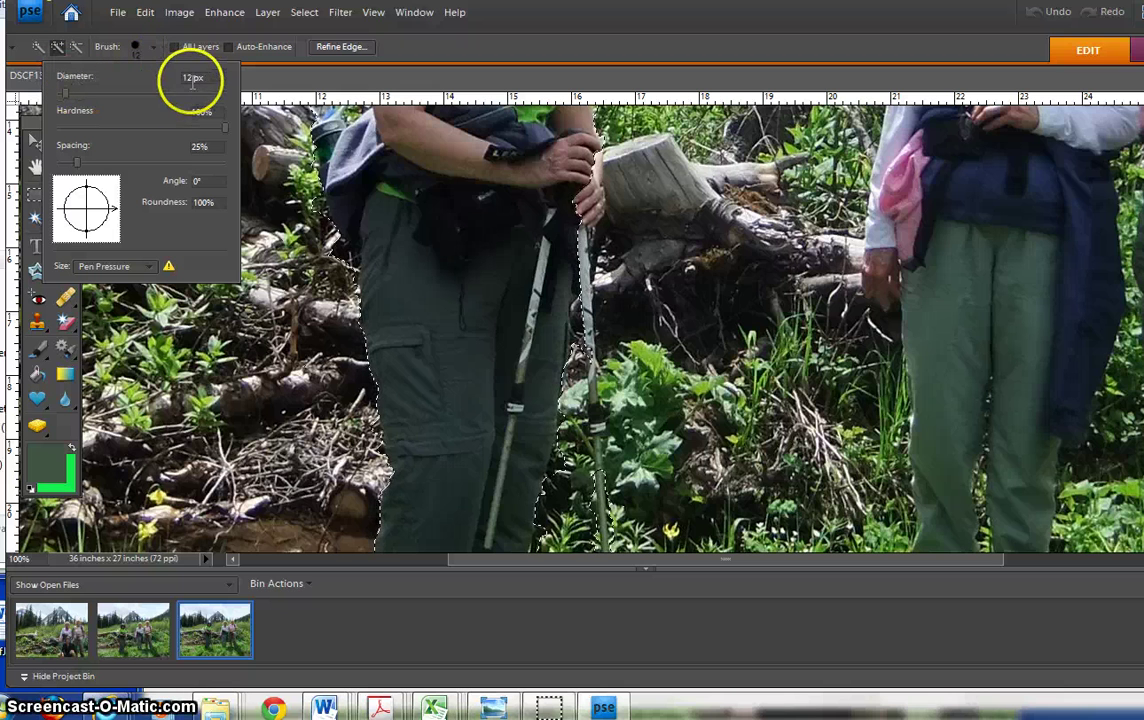
text(9)
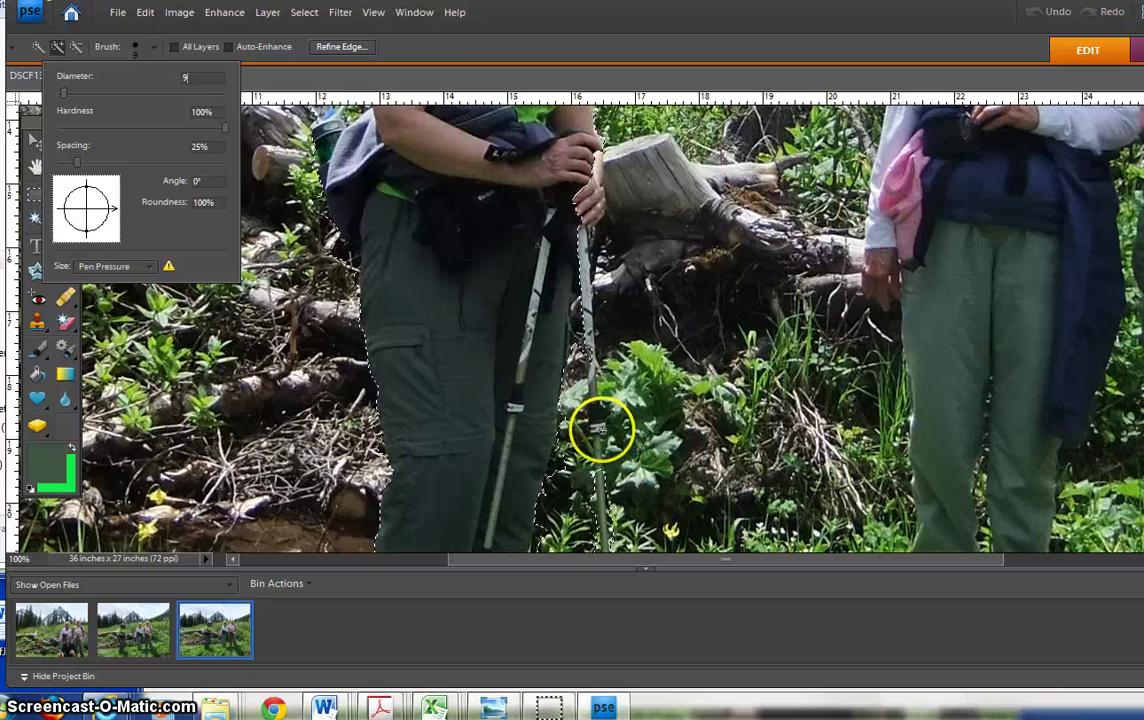
click(598, 456)
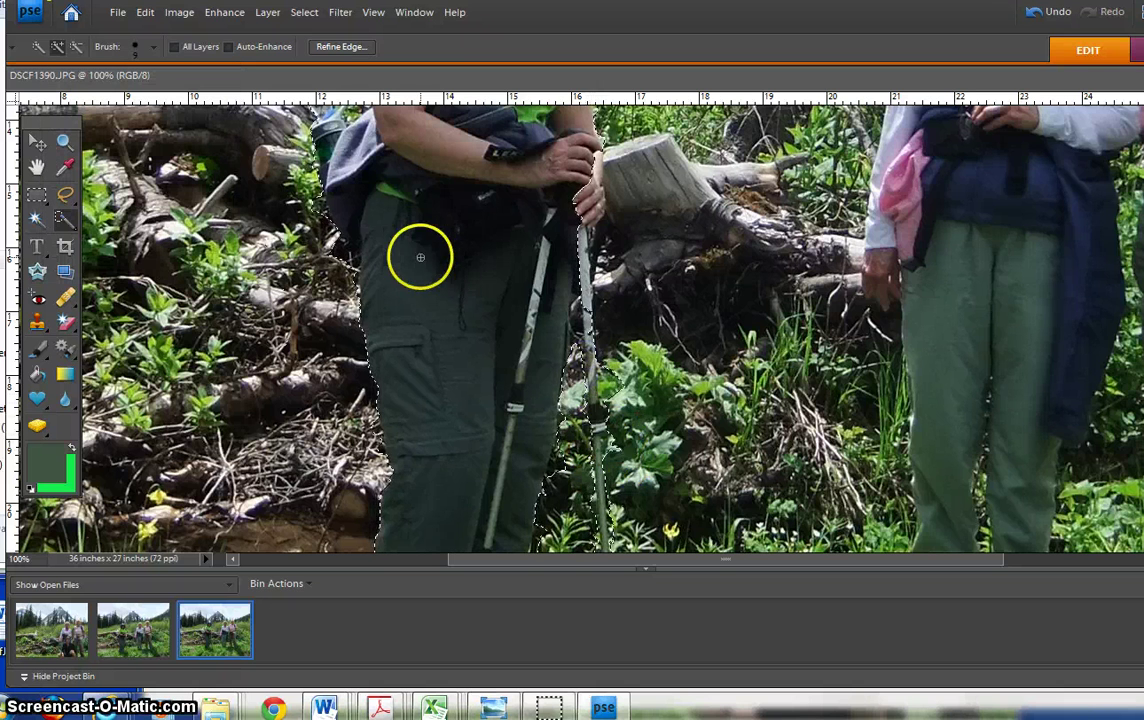
click(76, 47)
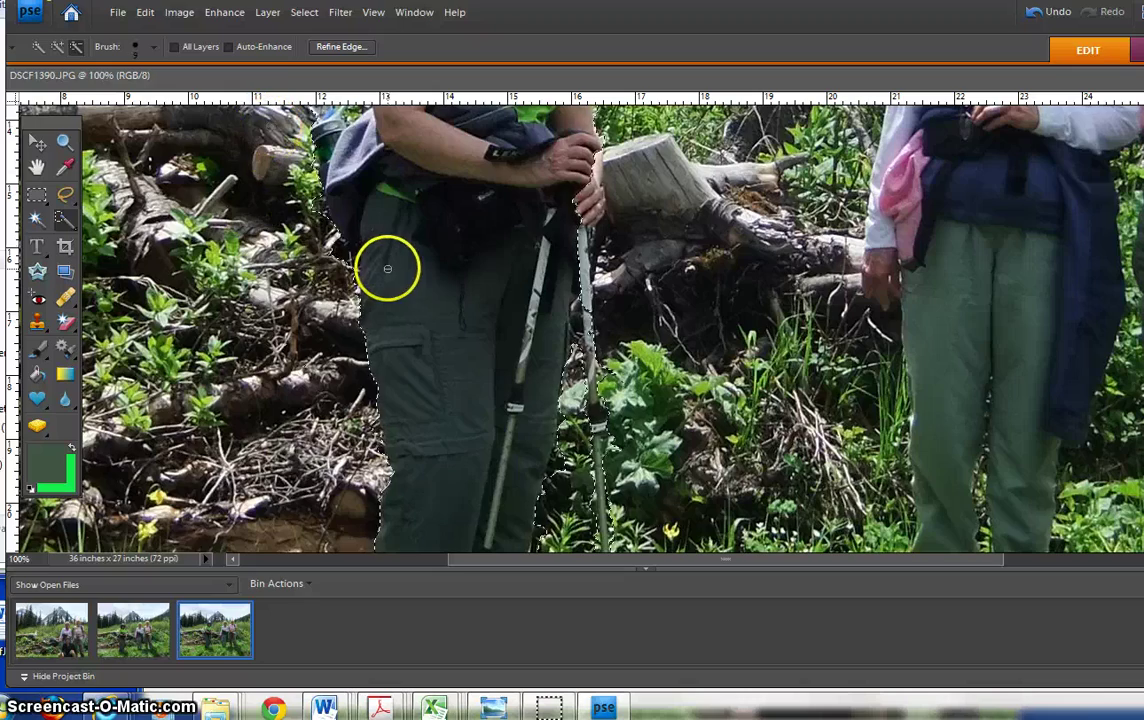
Copy the selected woman from DSCF1390.JPG into the DSCF1388.JPG photo with the Move tool
key(ctrl+minus)
key(ctrl+minus)
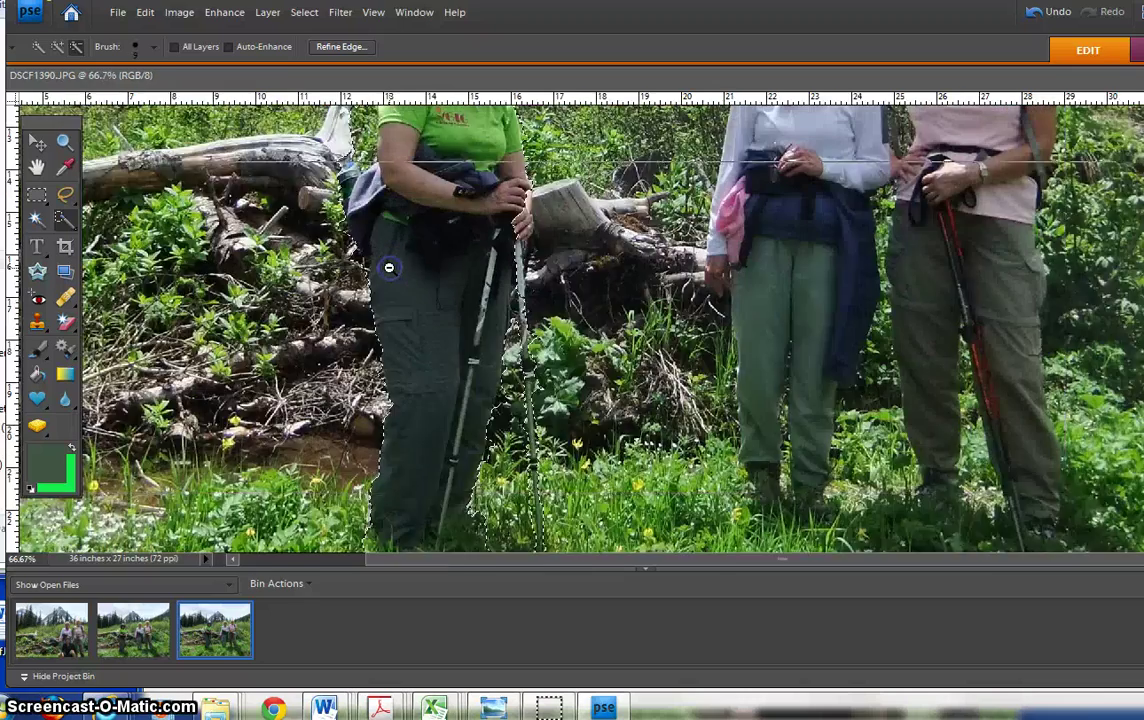
click(36, 142)
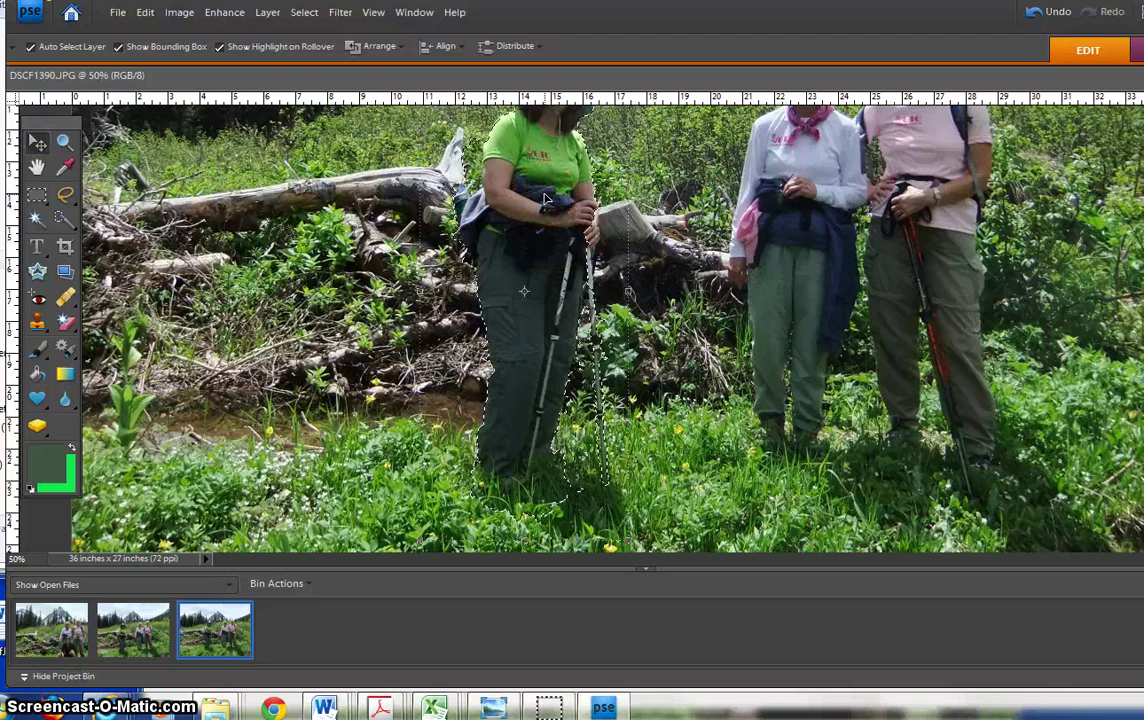
drag(545, 200, 50, 625)
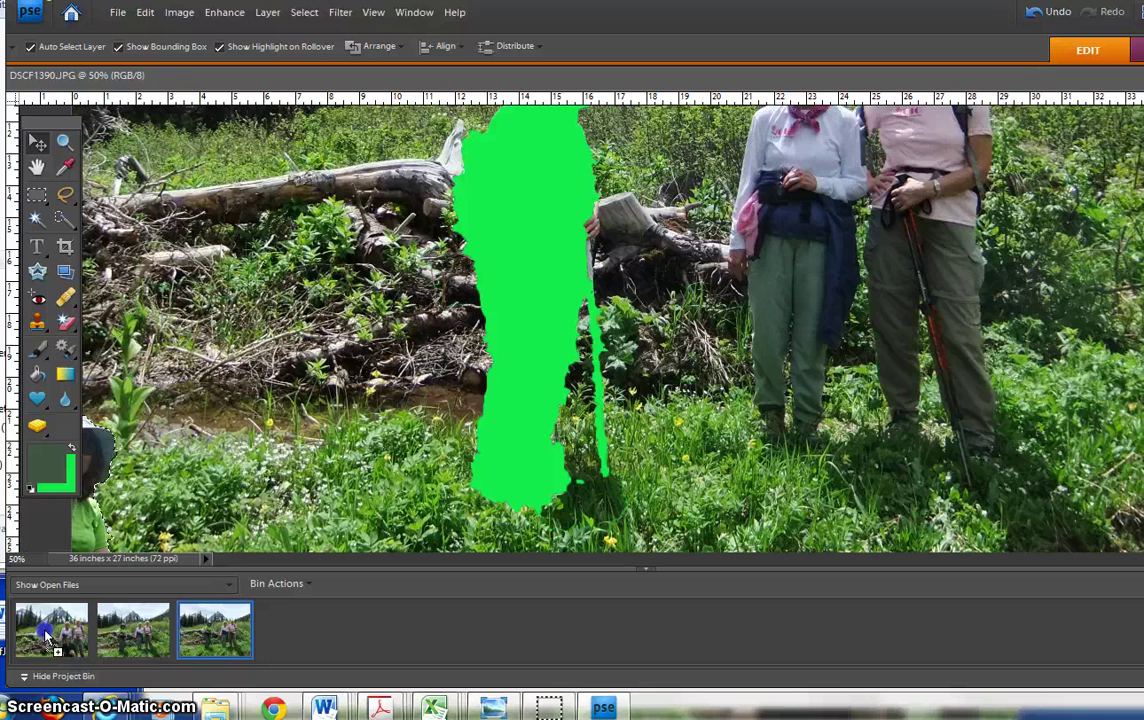
key(ctrl+0)
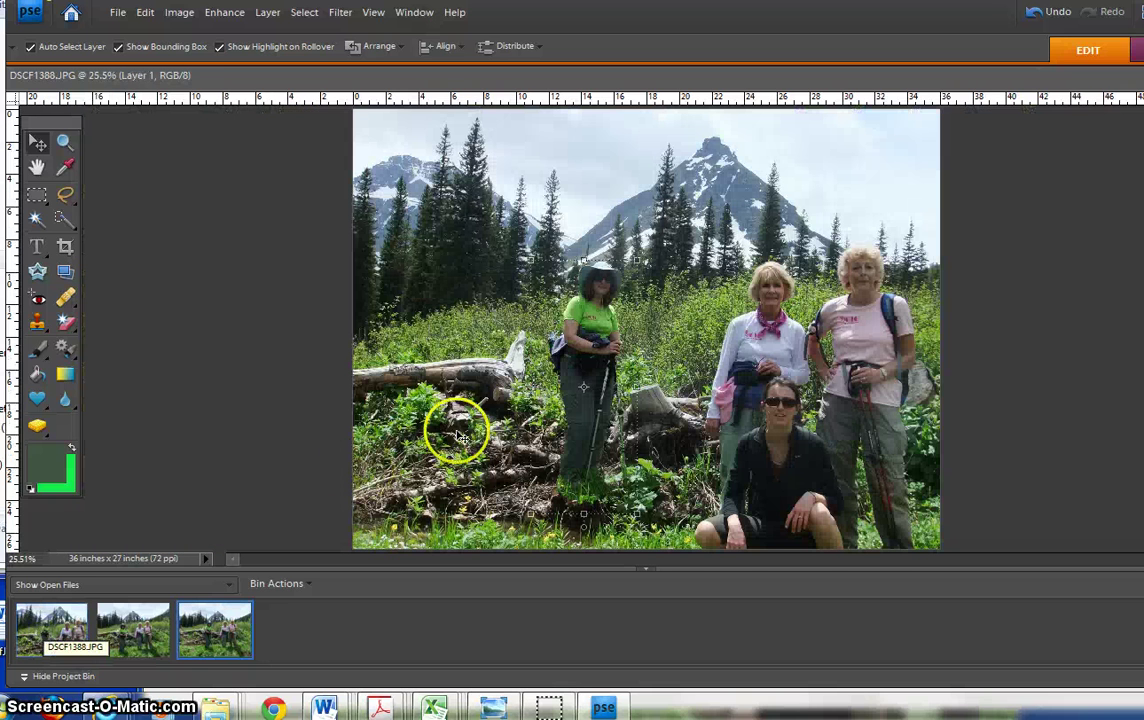
Scale the pasted woman proportionally to 135.1% and place her directly beside the woman in the white shirt, feet at the photo's lower edge
drag(588, 360, 645, 376)
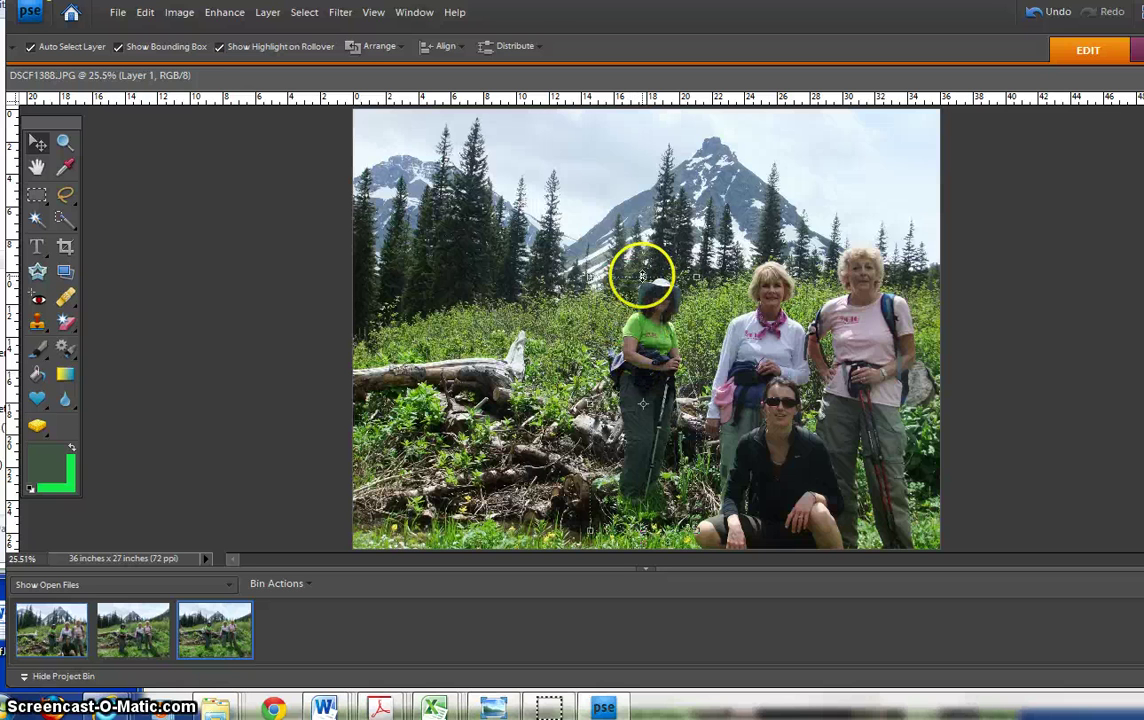
drag(590, 276, 556, 204)
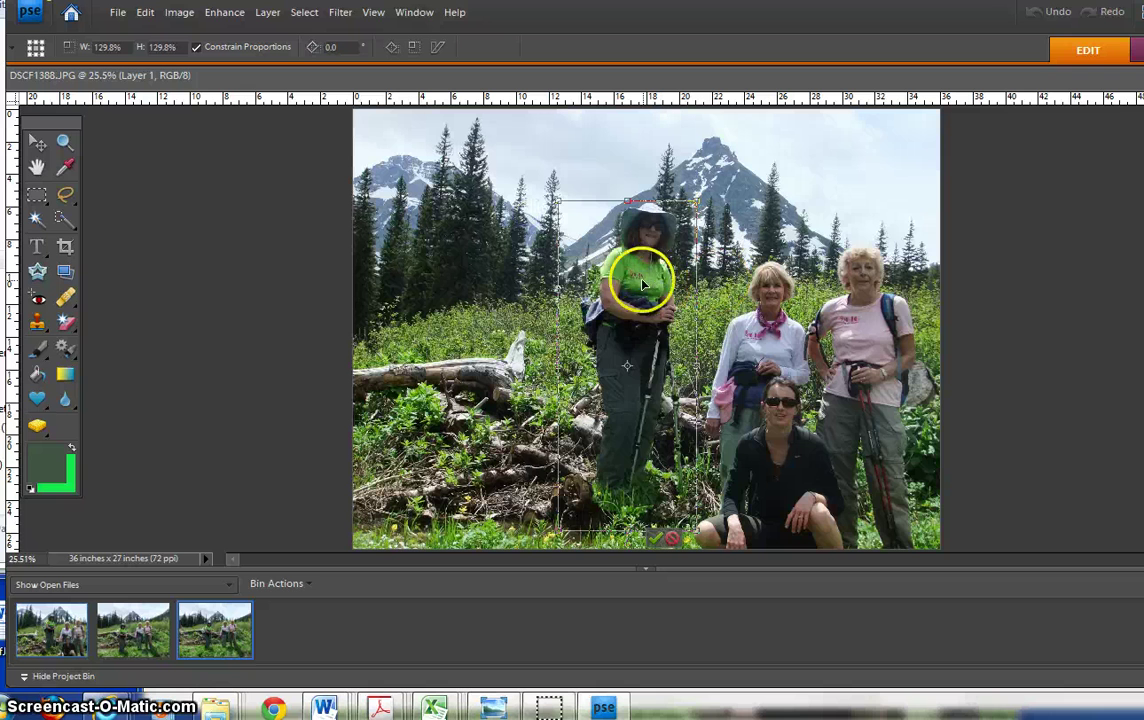
drag(638, 281, 667, 353)
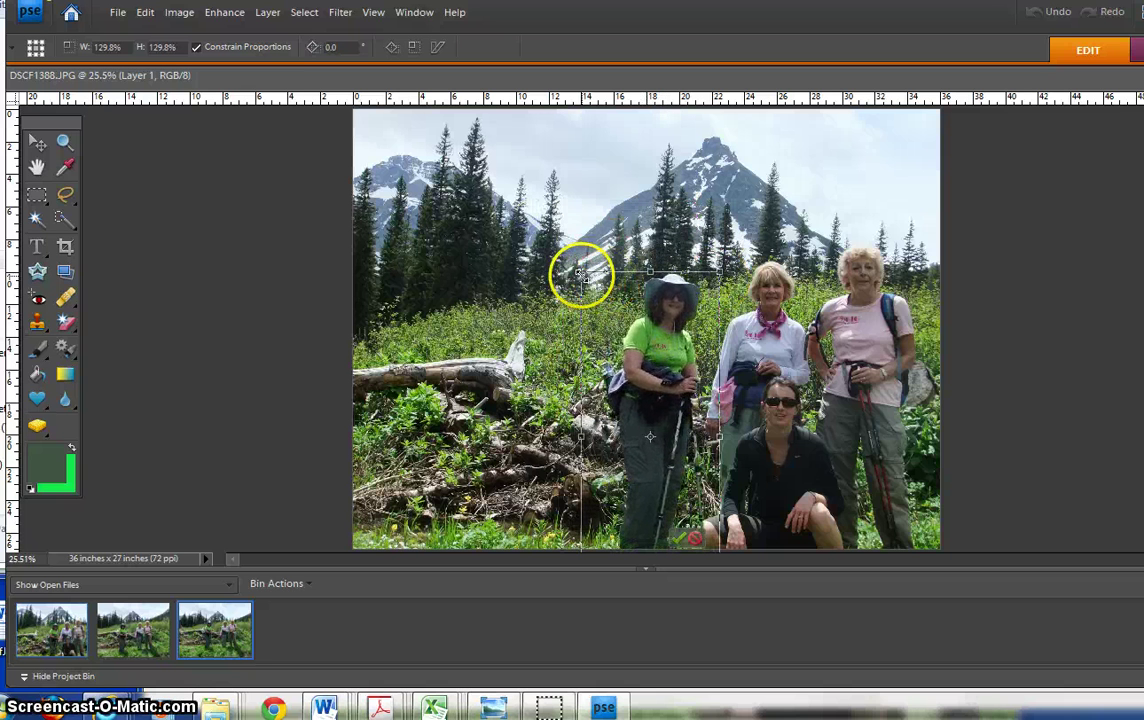
drag(581, 273, 575, 258)
drag(647, 318, 669, 331)
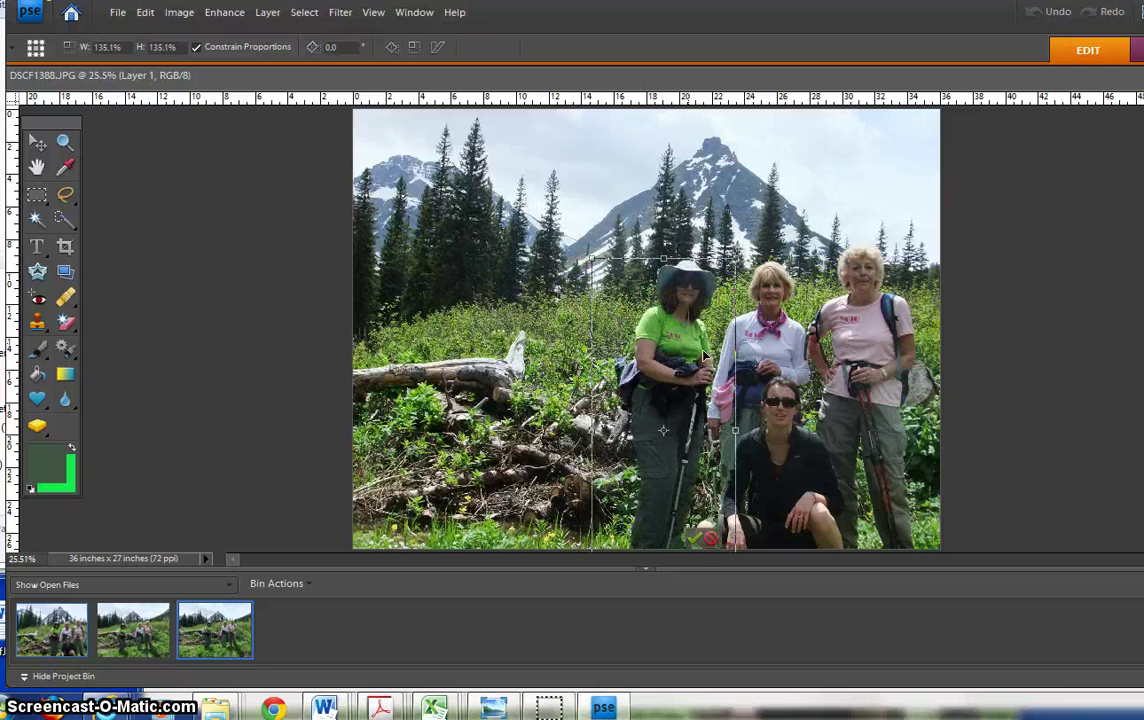
click(694, 537)
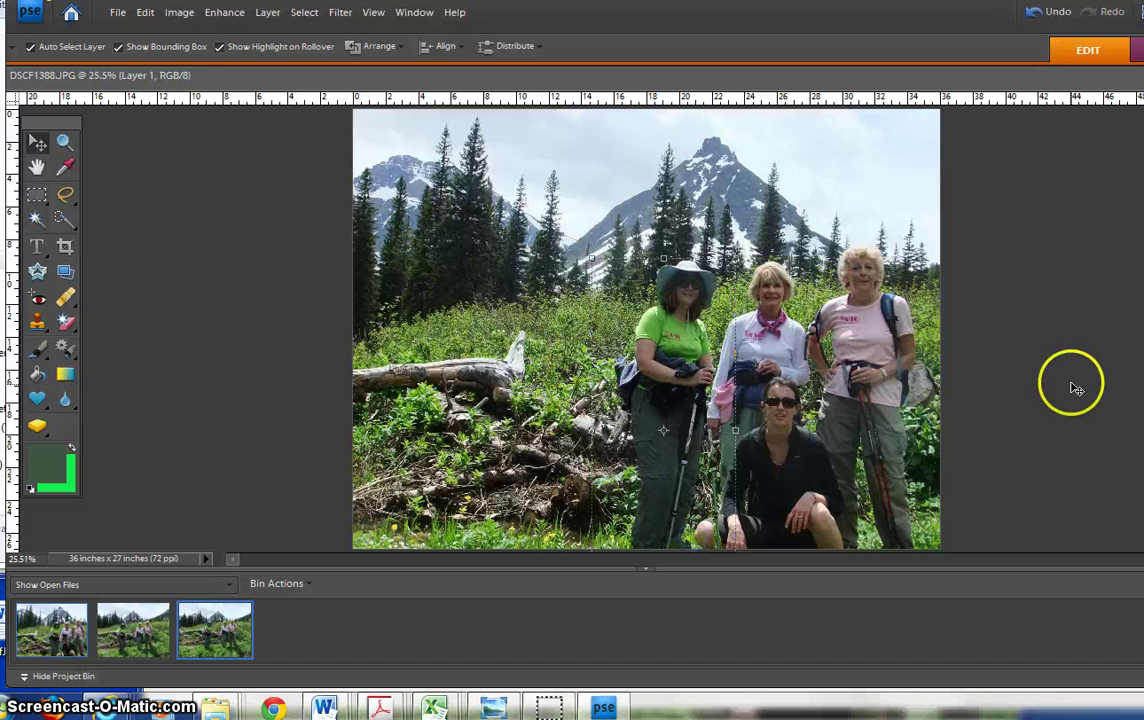